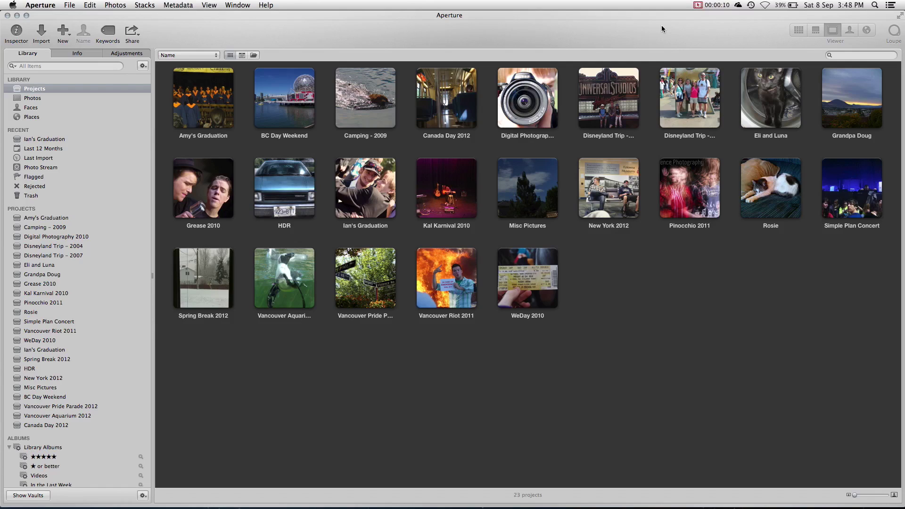
# - Open the SONY camera import view and review its 74 photos, leaving all checked
pyautogui.click(43, 32)
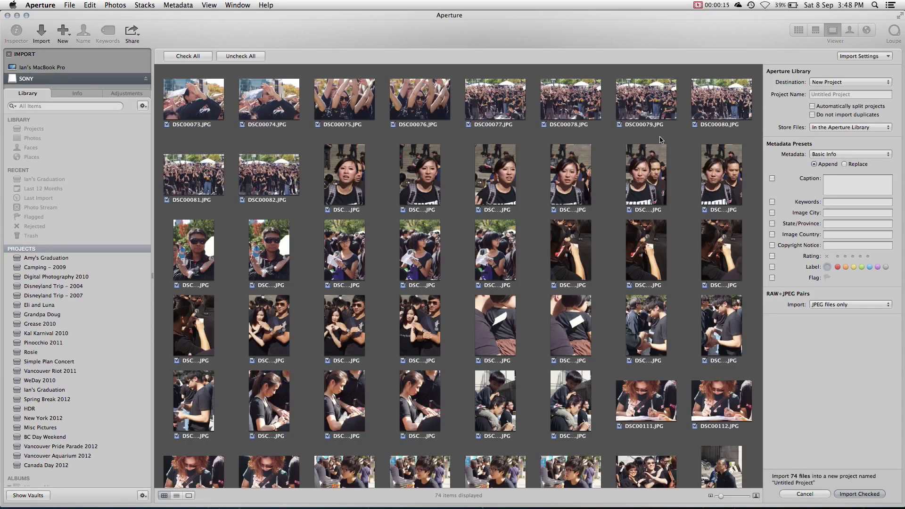
pyautogui.scroll(-1, 666, 139)
pyautogui.scroll(-3, 667, 139)
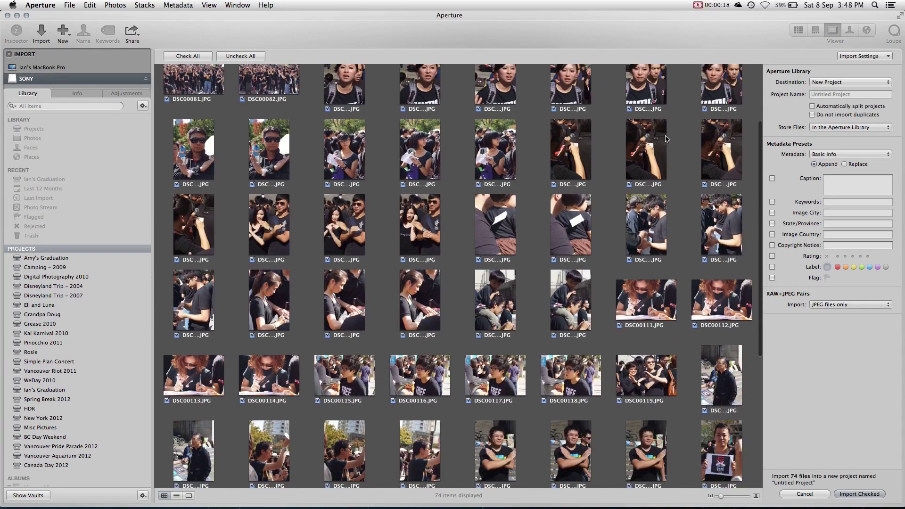
pyautogui.scroll(3, 666, 138)
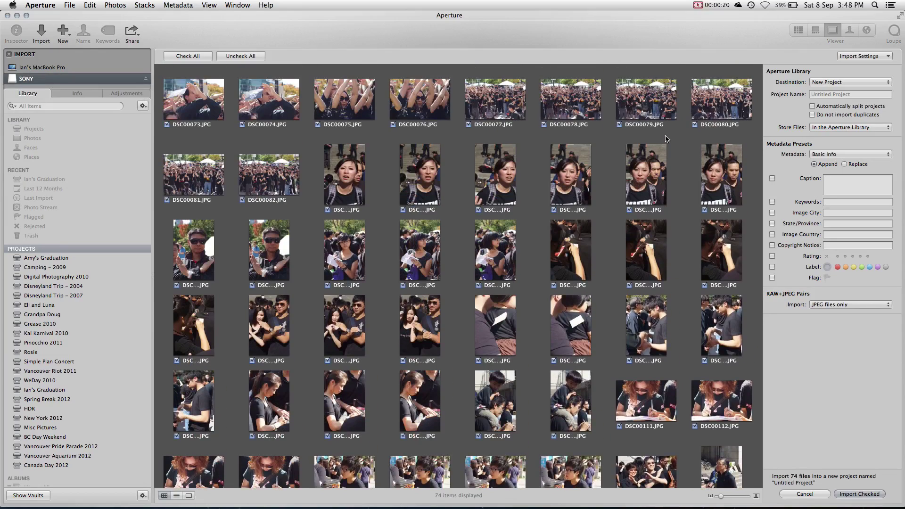
pyautogui.click(255, 57)
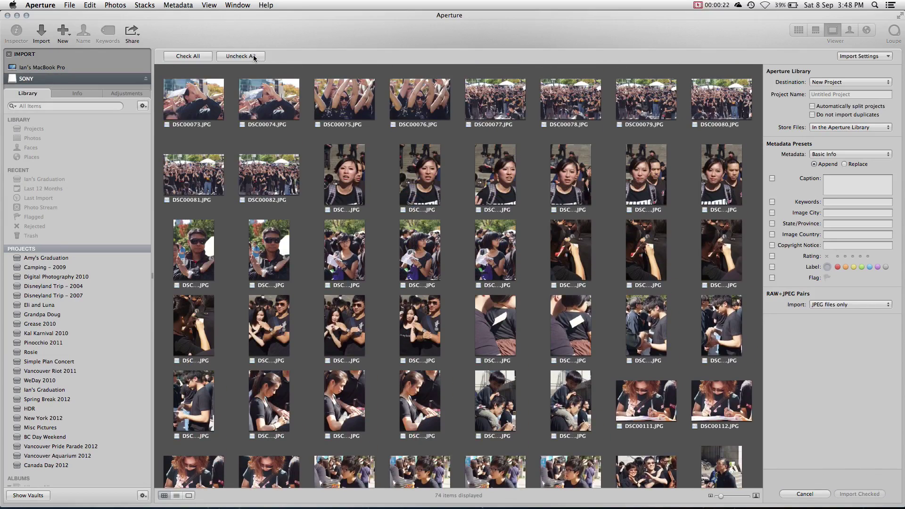
pyautogui.click(191, 63)
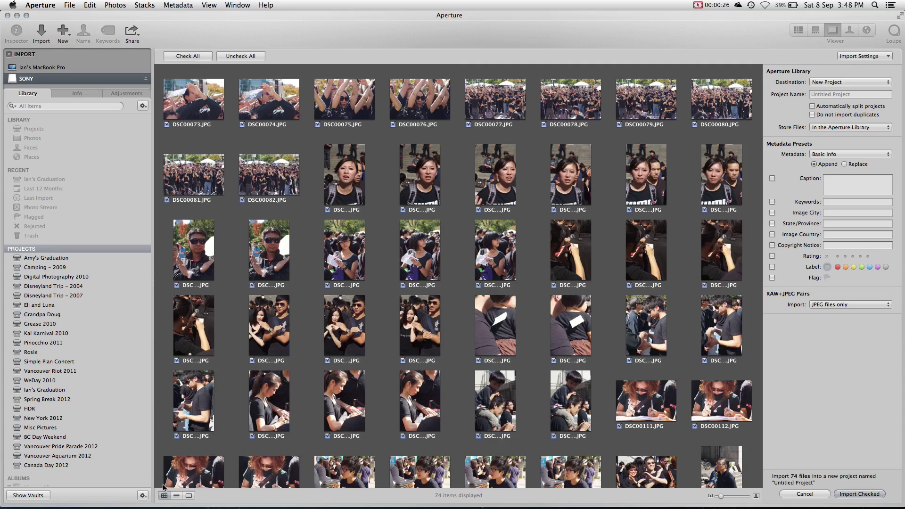
pyautogui.click(176, 498)
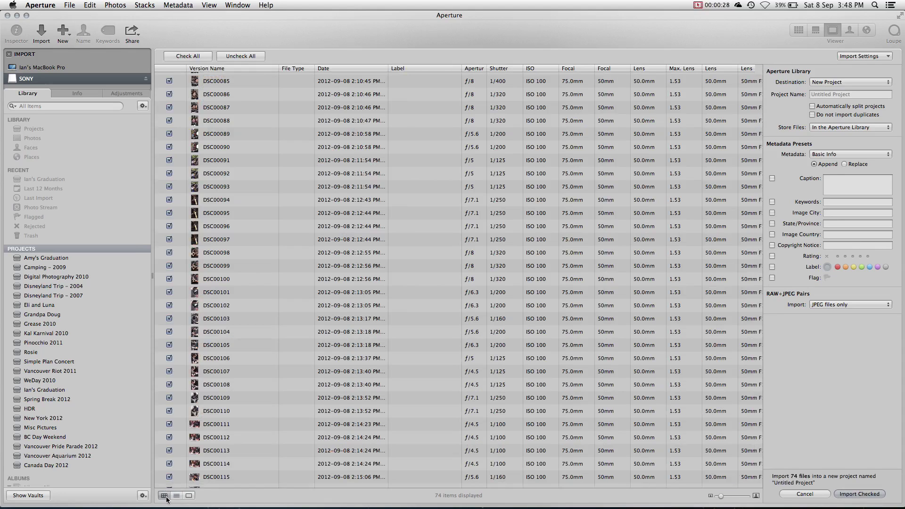
pyautogui.click(166, 497)
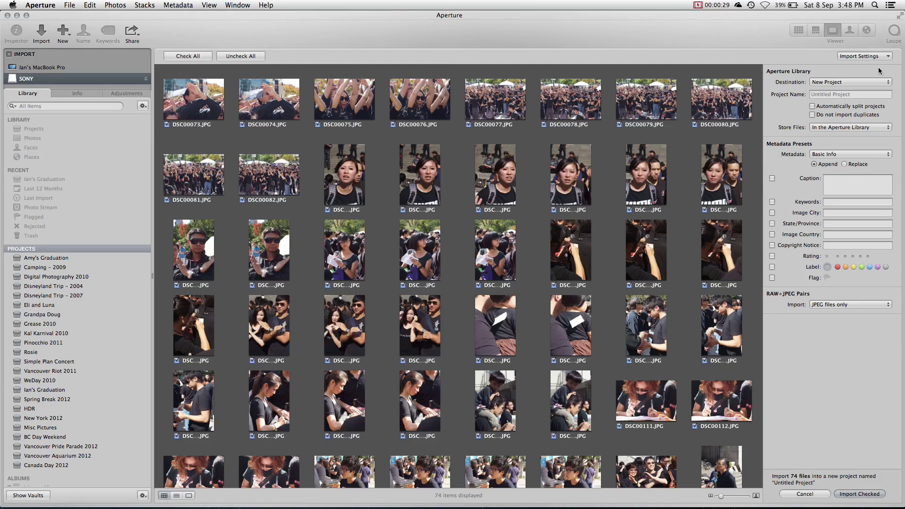
# - Set up import into a new project 'Flash Mob' with the copyright notice, JPEG files only
pyautogui.click(871, 94)
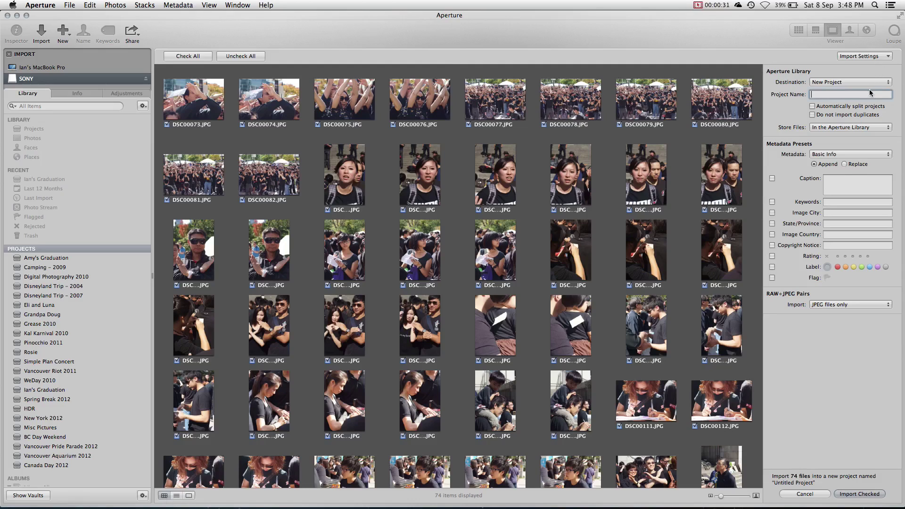
pyautogui.write('Flash Mob')
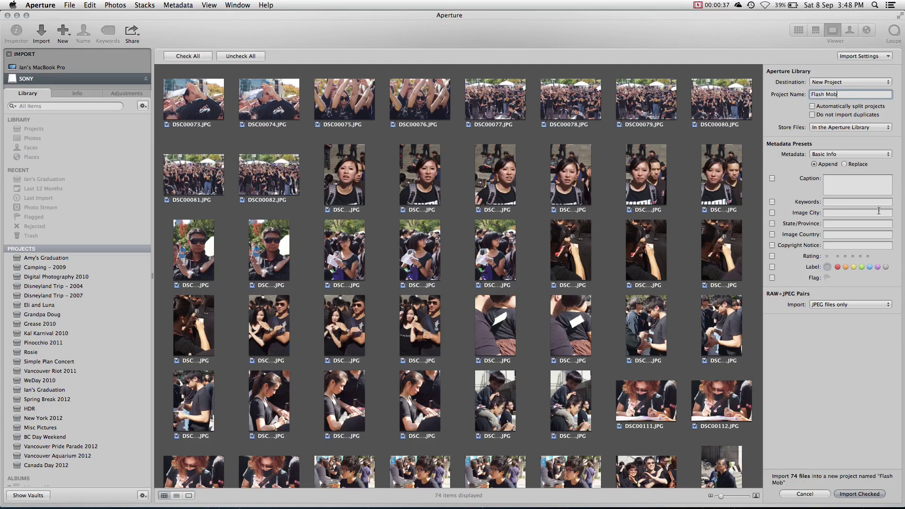
pyautogui.click(857, 246)
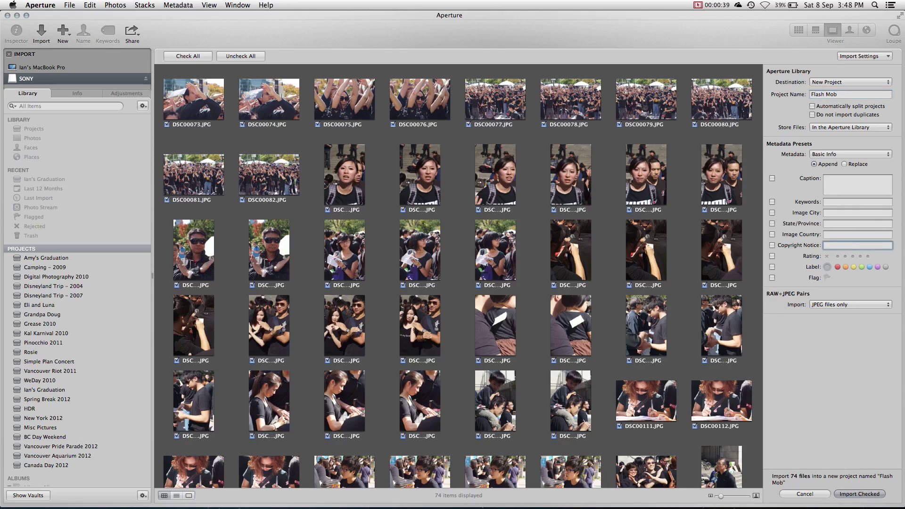
pyautogui.write('Copyright © Ian Spence 2012.')
pyautogui.click(865, 253)
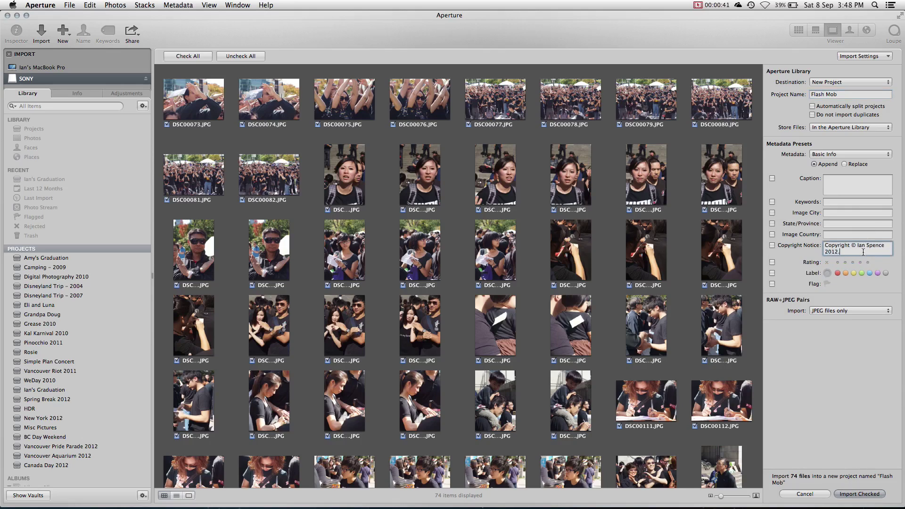
pyautogui.click(827, 312)
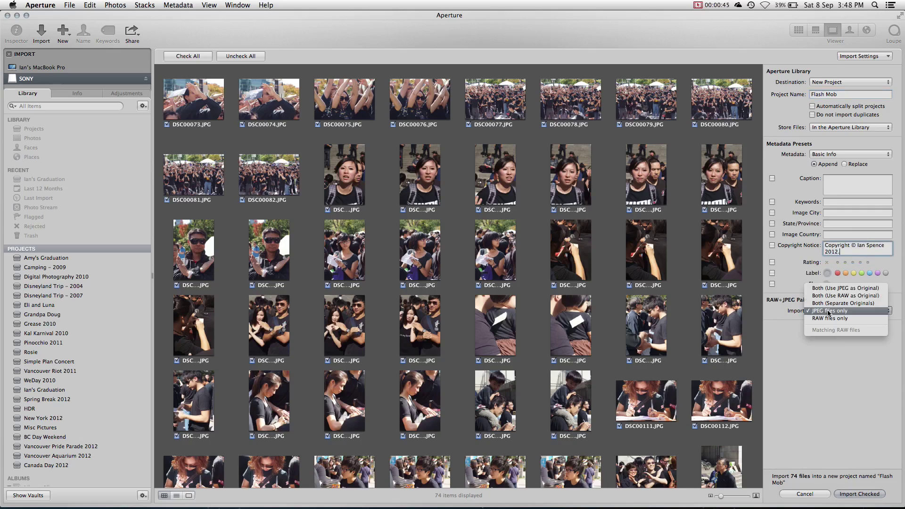
pyautogui.click(840, 398)
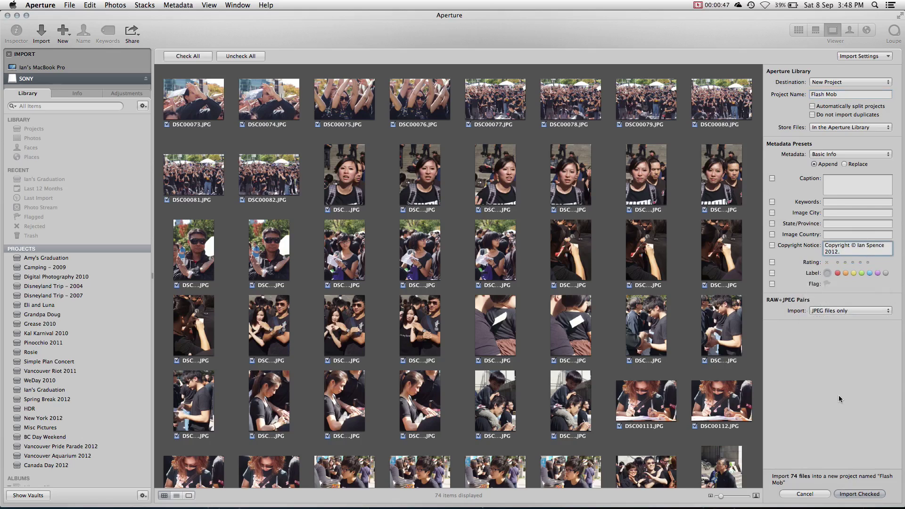
# - Import the checked photos, eject the SONY camera, and delete the 74 photos from it
pyautogui.click(854, 495)
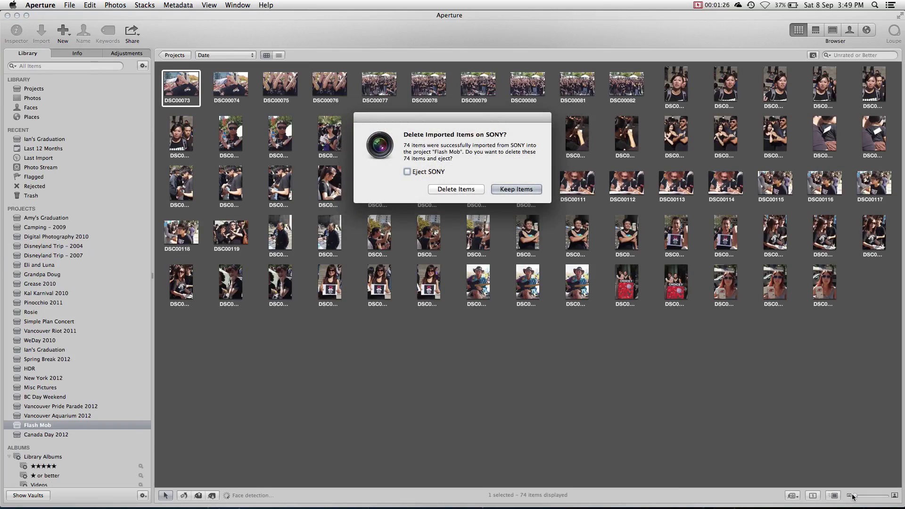
pyautogui.click(408, 171)
pyautogui.click(456, 189)
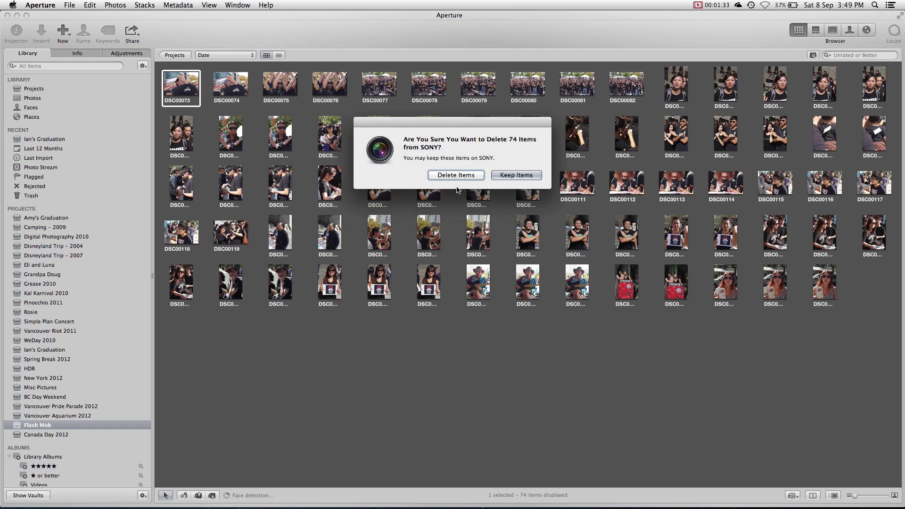
pyautogui.click(458, 176)
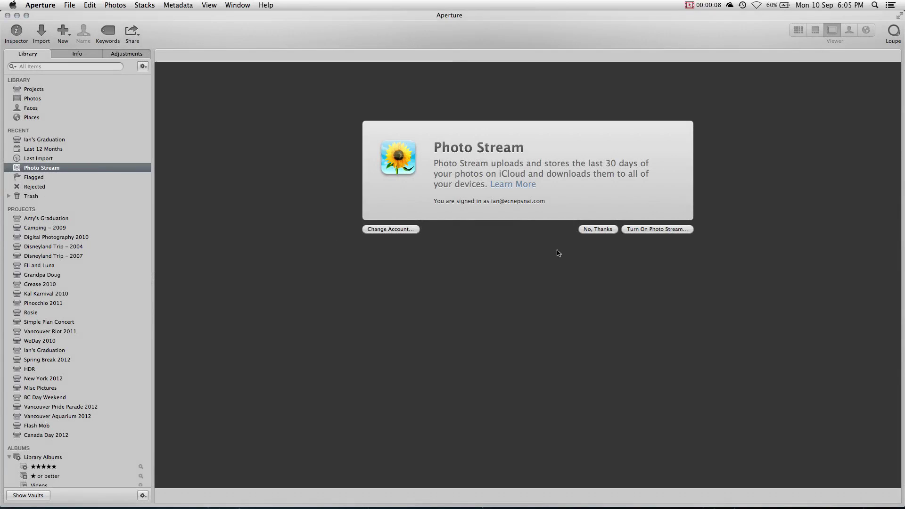
# - Turn on Photo Stream and check its settings in Aperture Preferences
pyautogui.click(648, 232)
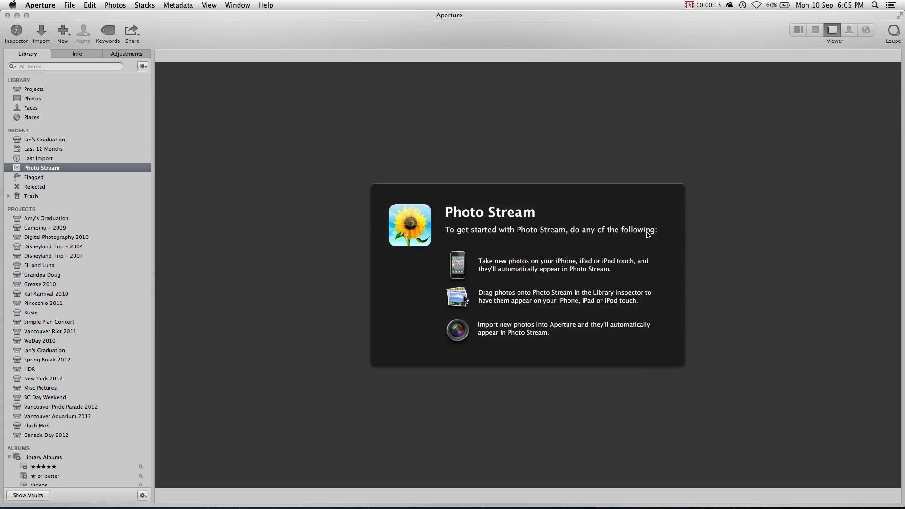
pyautogui.press('v')
pyautogui.click(34, 6)
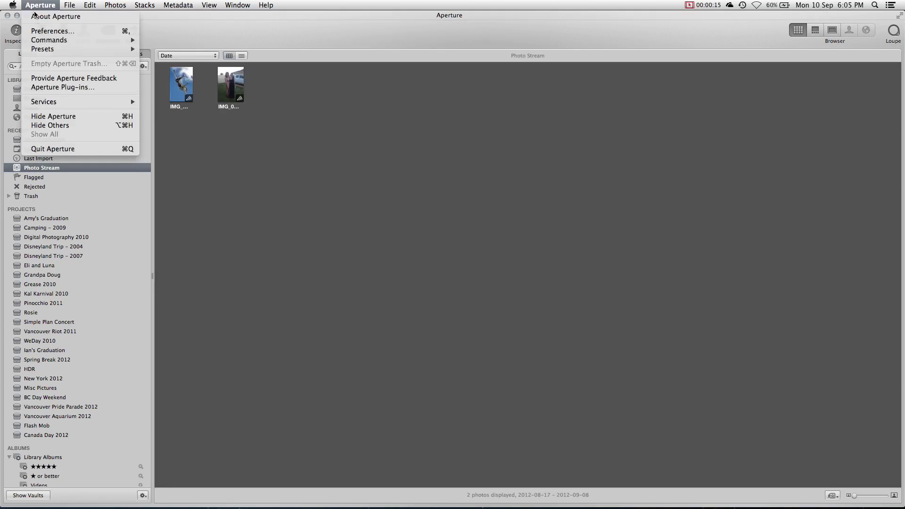
pyautogui.click(38, 31)
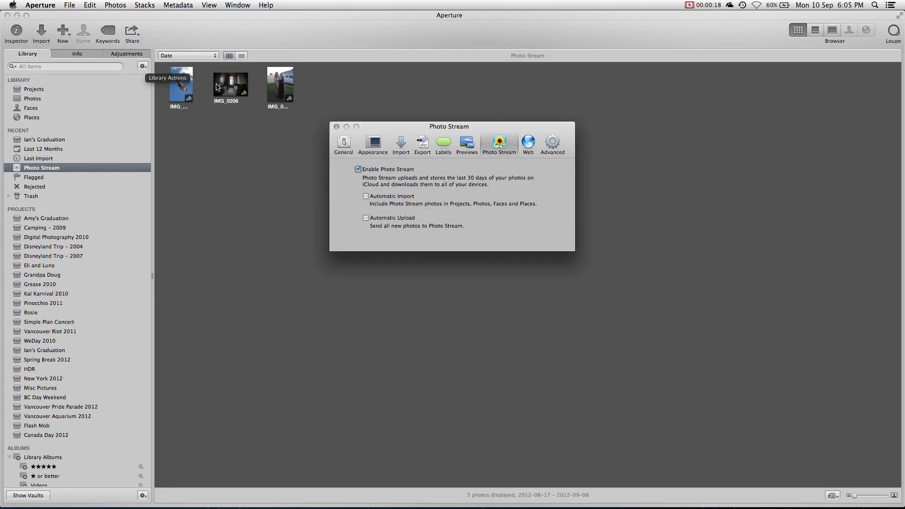
pyautogui.click(336, 128)
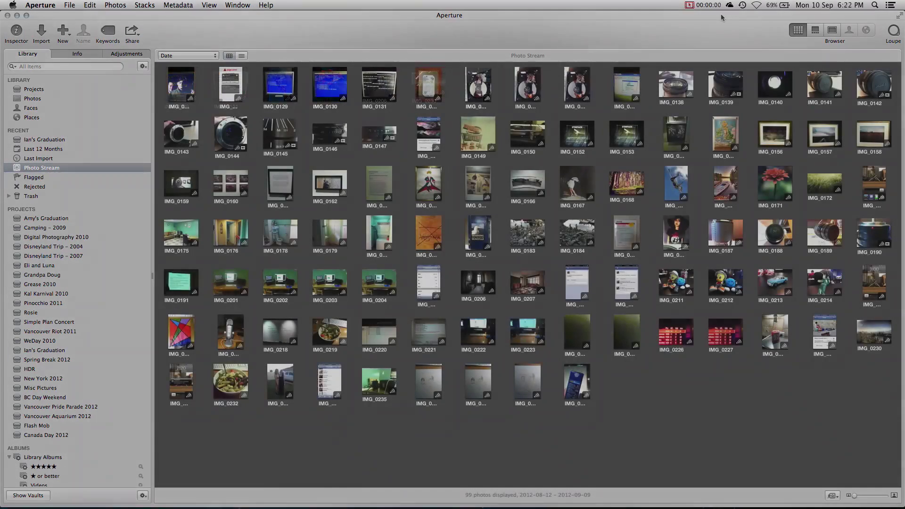
# - Copy IMG_0183, IMG_0184, IMG_0232 and the last Photo Stream photo into a new Untitled Project
pyautogui.click(528, 236)
pyautogui.keyDown('shift'); pyautogui.click(583, 239); pyautogui.keyUp('shift')
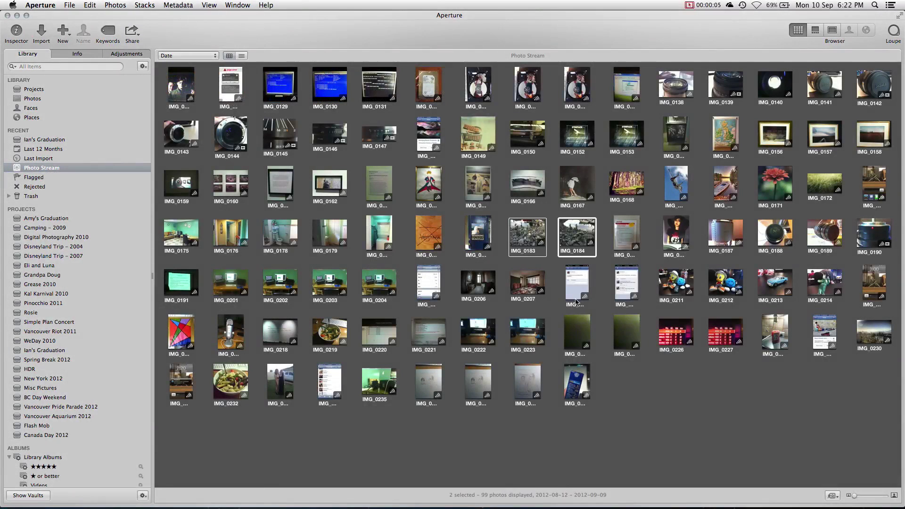
pyautogui.keyDown('super'); pyautogui.click(579, 384); pyautogui.keyUp('super')
pyautogui.keyDown('super'); pyautogui.click(230, 383); pyautogui.keyUp('super')
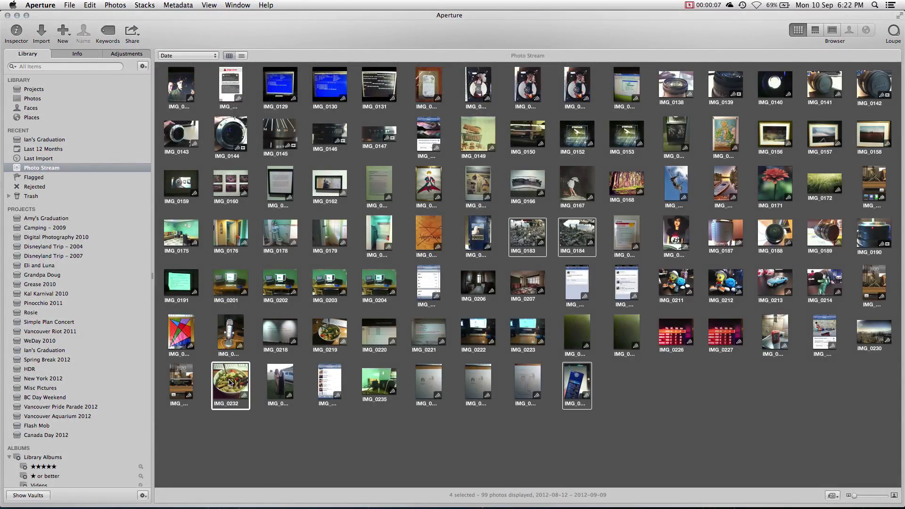
pyautogui.moveTo(231, 382); pyautogui.dragTo(51, 83)
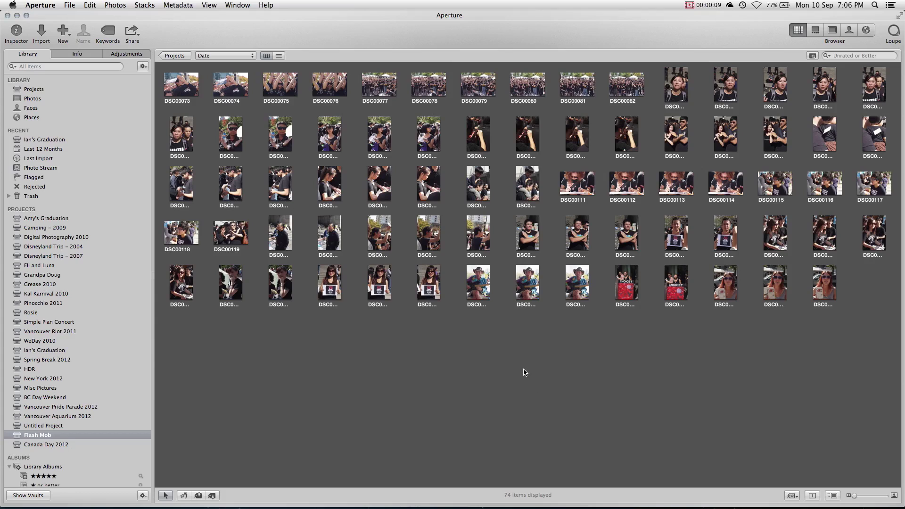
# - Flag keepers while stepping through full-size photos, then filter to Flagged (10 of 74)
pyautogui.doubleClick(173, 80)
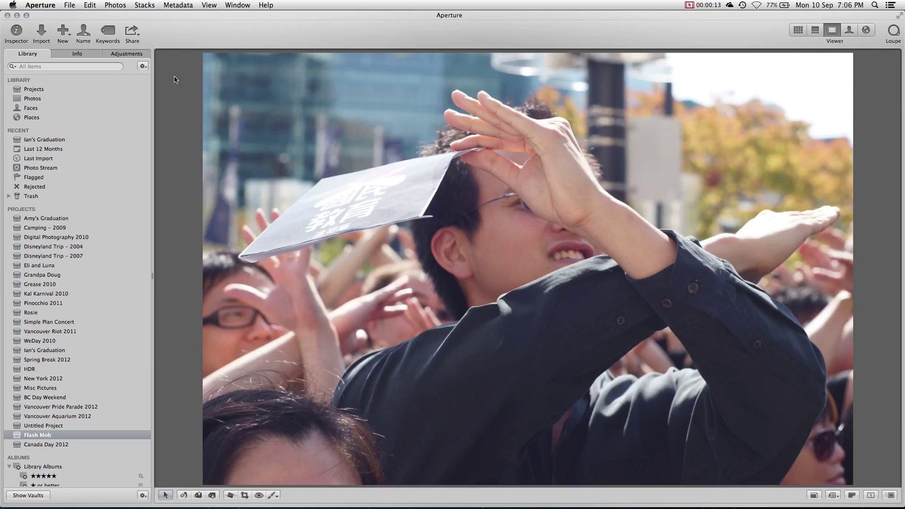
pyautogui.press('Right')
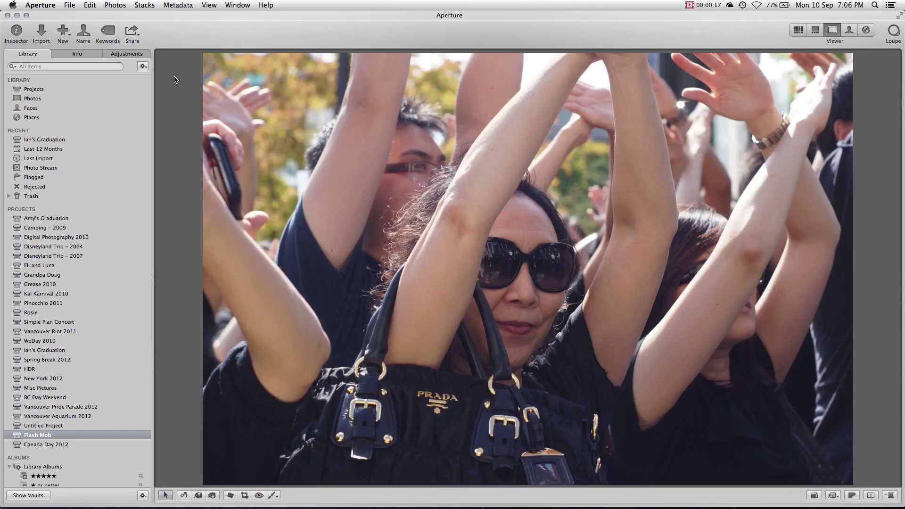
pyautogui.press('/')
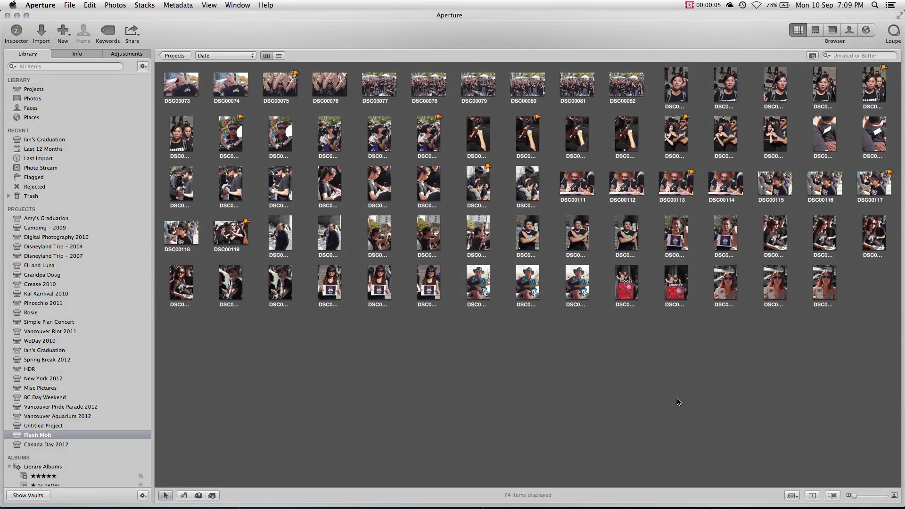
pyautogui.click(831, 58)
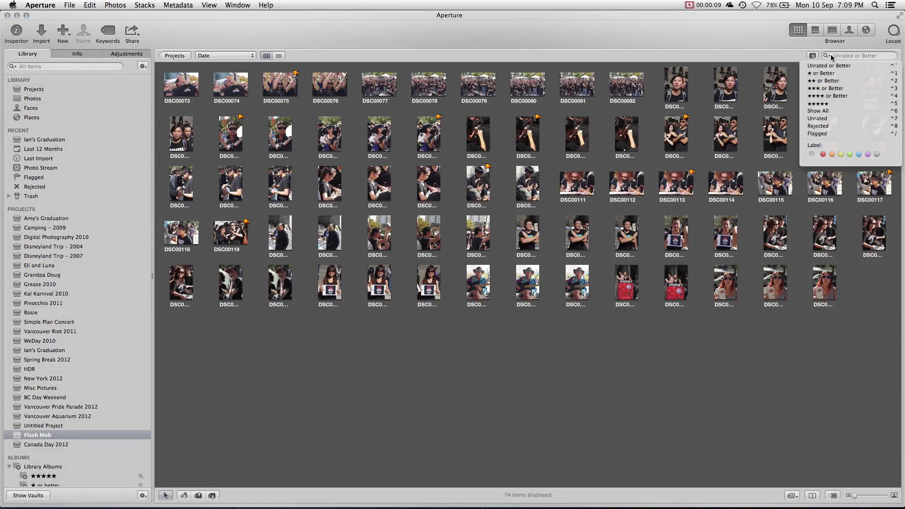
pyautogui.click(829, 134)
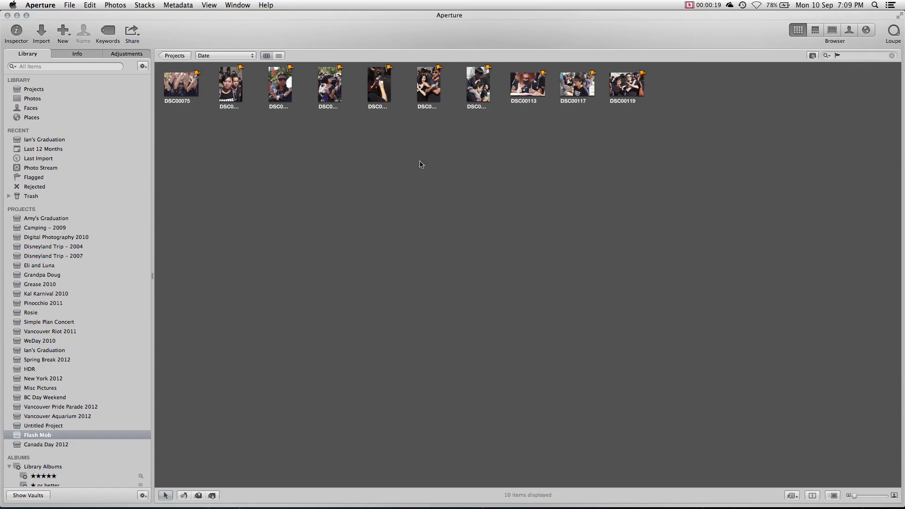
# - Apply Levels to DSC00075 with black point 0.05, gray 0.49 and white point 0.92
pyautogui.doubleClick(186, 89)
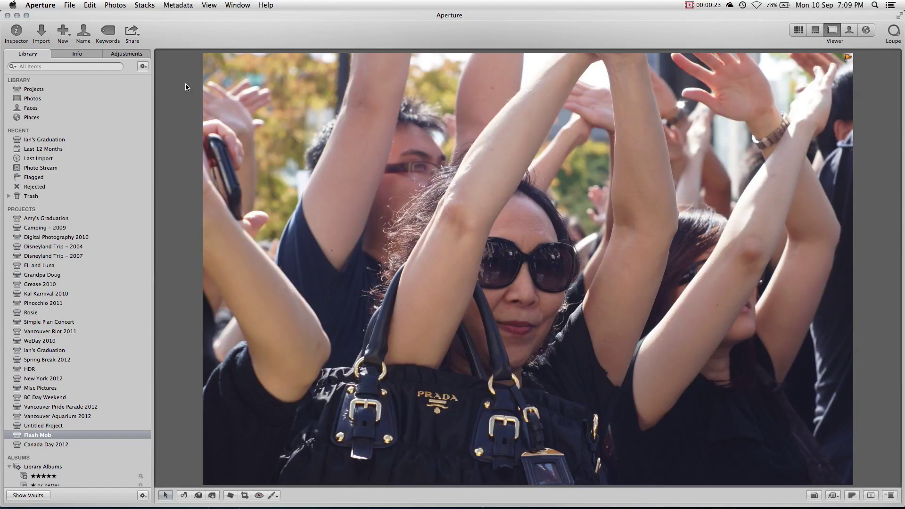
pyautogui.click(138, 55)
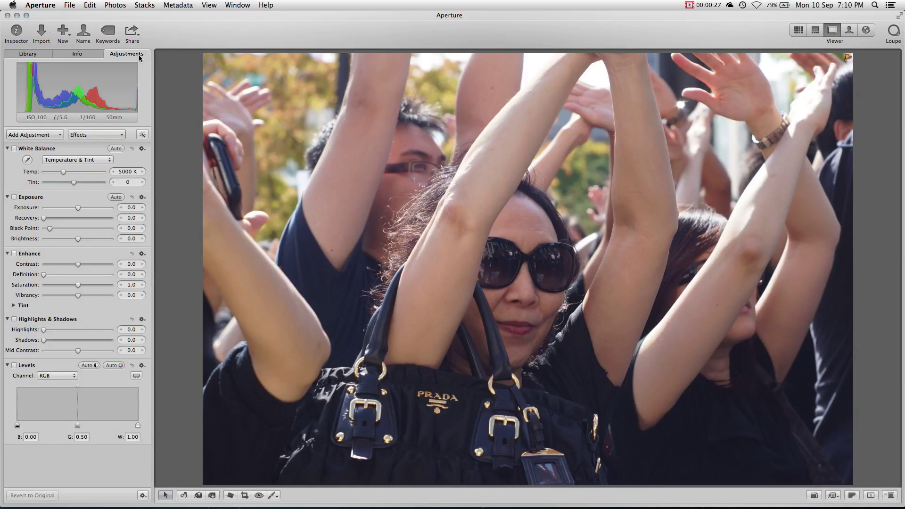
pyautogui.click(52, 135)
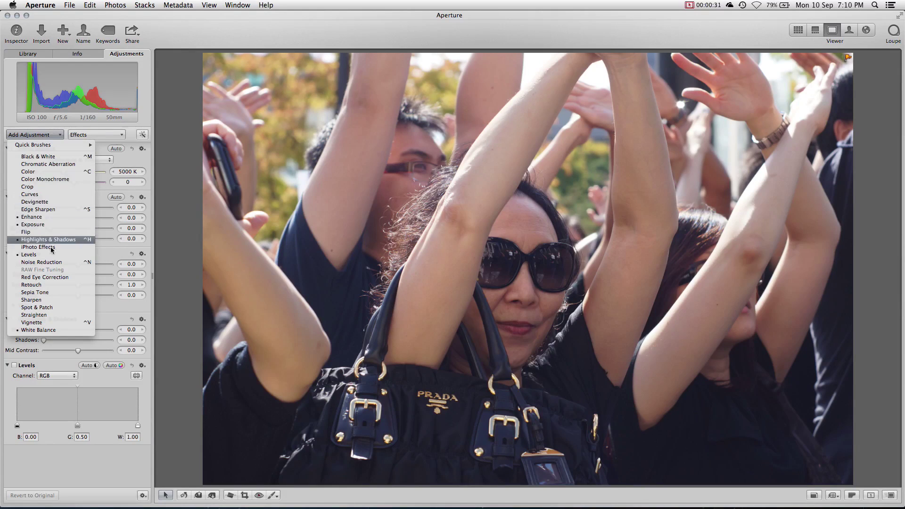
pyautogui.click(42, 136)
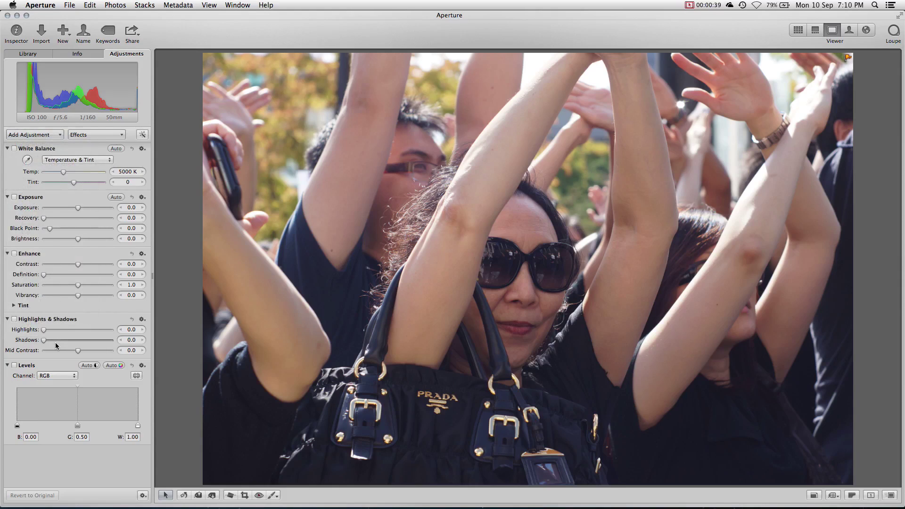
pyautogui.click(15, 366)
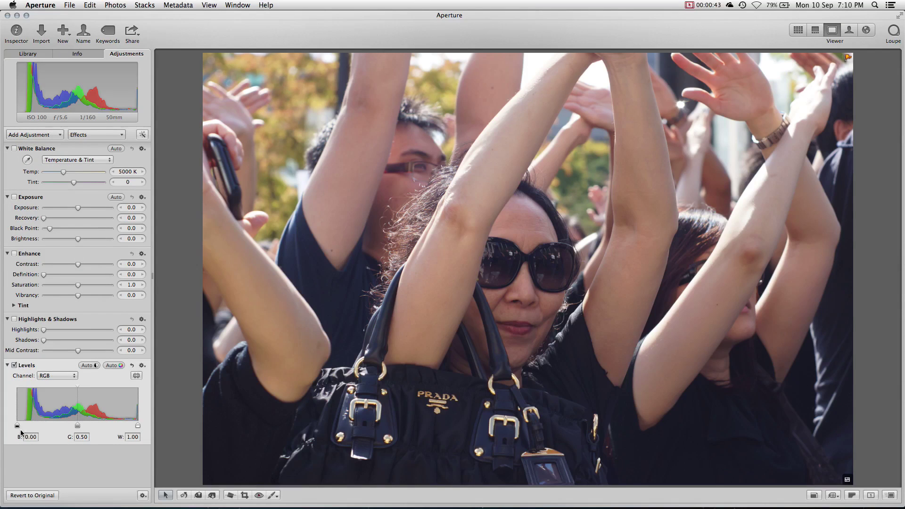
pyautogui.moveTo(18, 425); pyautogui.dragTo(24, 426)
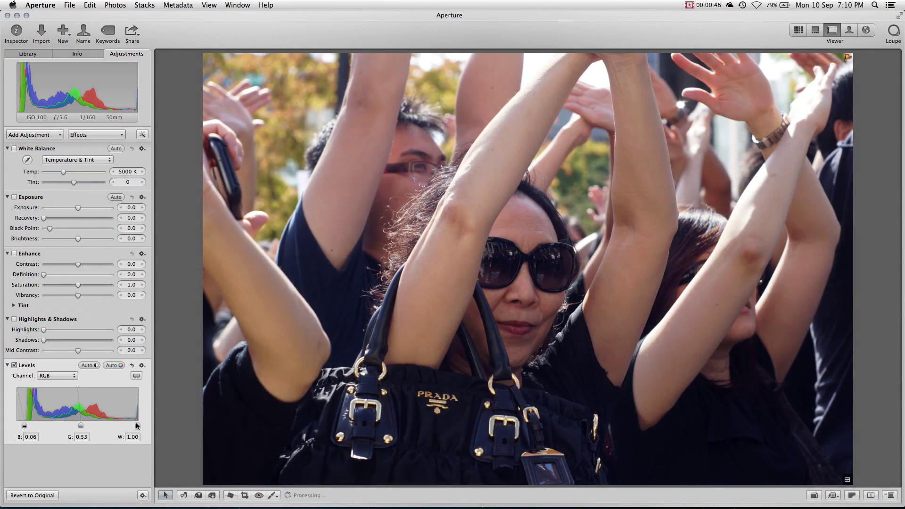
pyautogui.moveTo(138, 427); pyautogui.dragTo(131, 428)
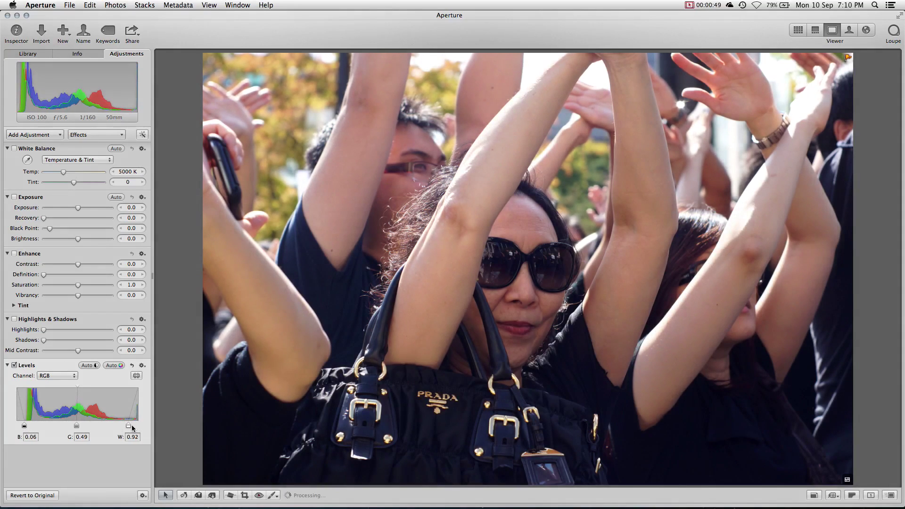
pyautogui.moveTo(24, 427); pyautogui.dragTo(23, 428)
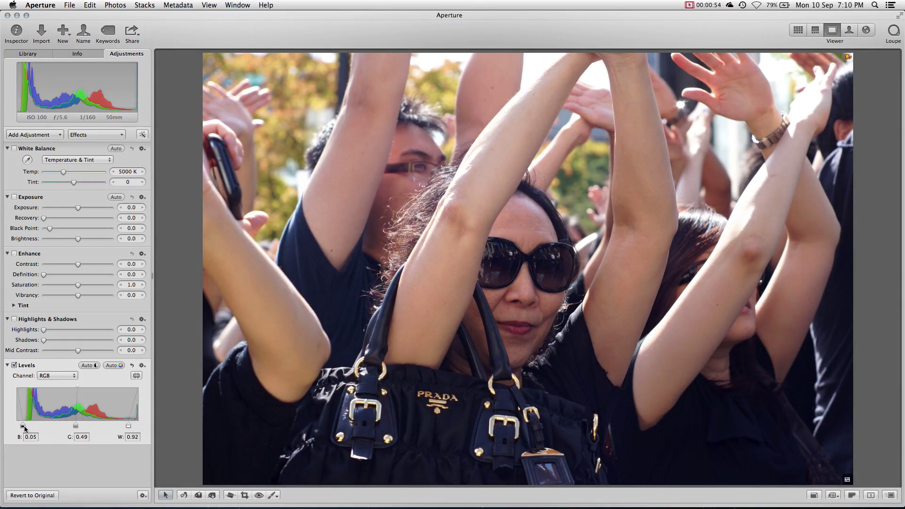
# - Crop DSC00075 unconstrained, trimming left and right edges to 4352 × 3264
pyautogui.click(245, 498)
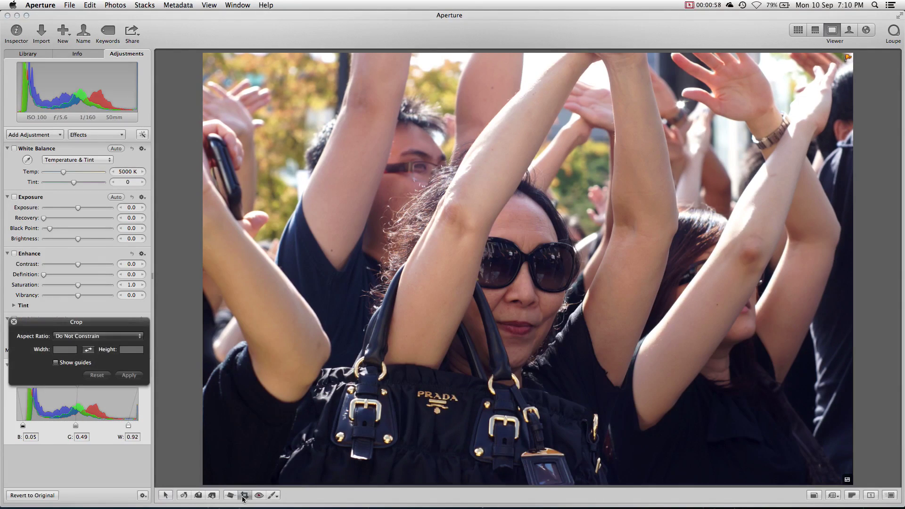
pyautogui.click(108, 338)
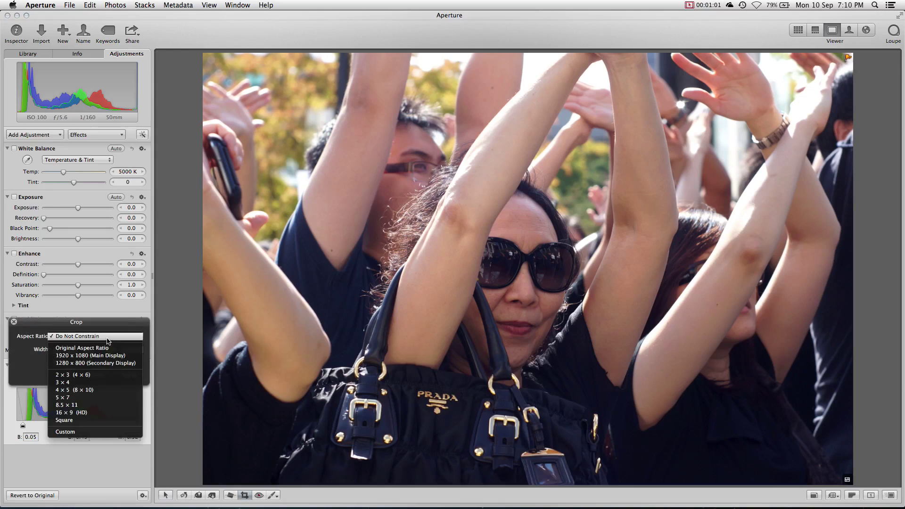
pyautogui.click(108, 337)
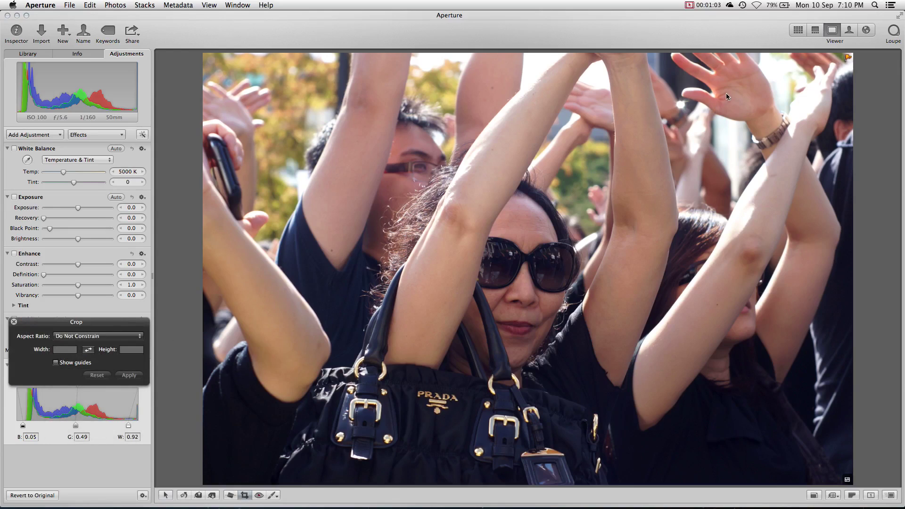
pyautogui.moveTo(790, 56); pyautogui.dragTo(214, 488)
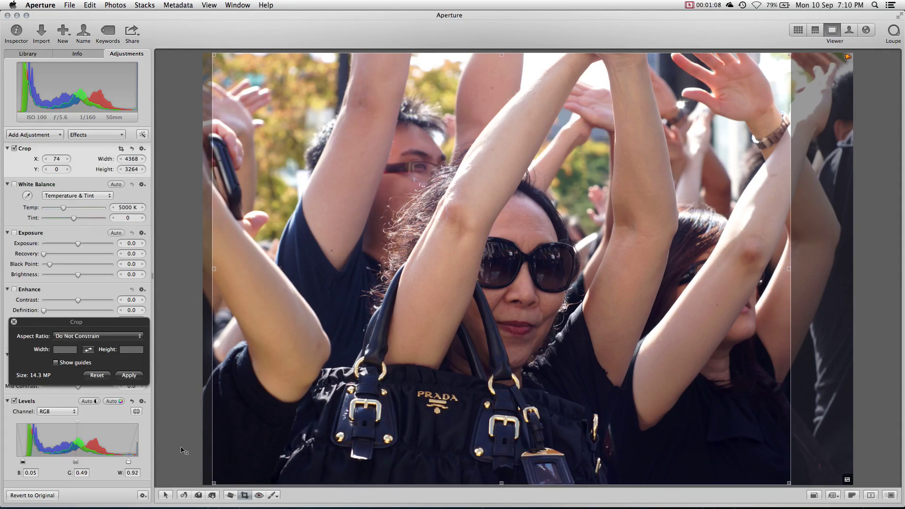
pyautogui.click(127, 376)
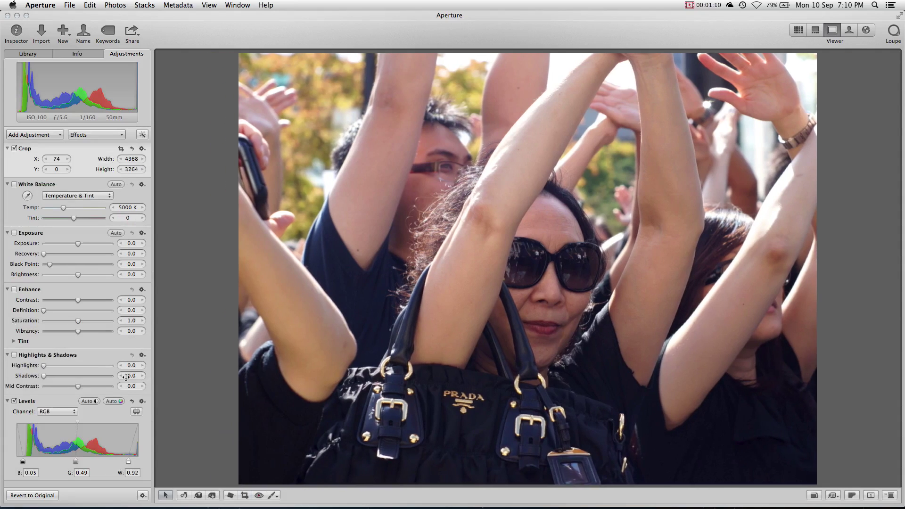
pyautogui.click(245, 496)
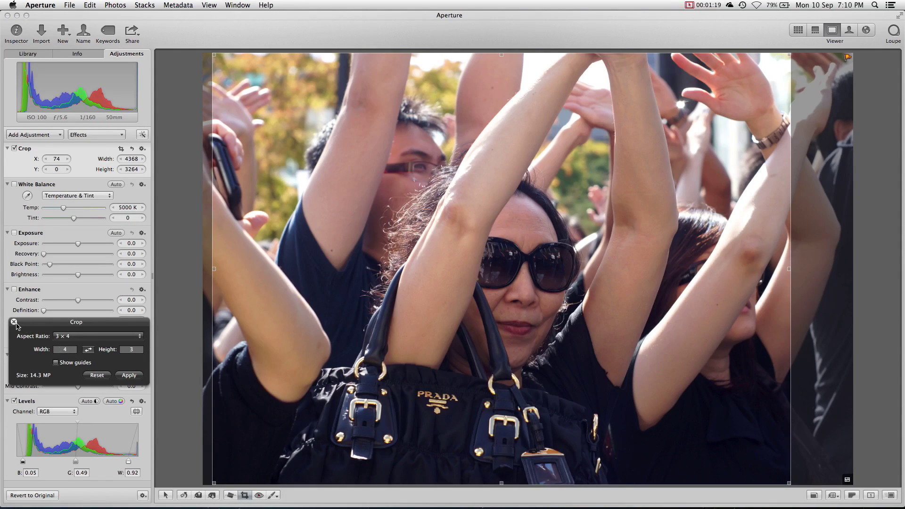
pyautogui.click(14, 323)
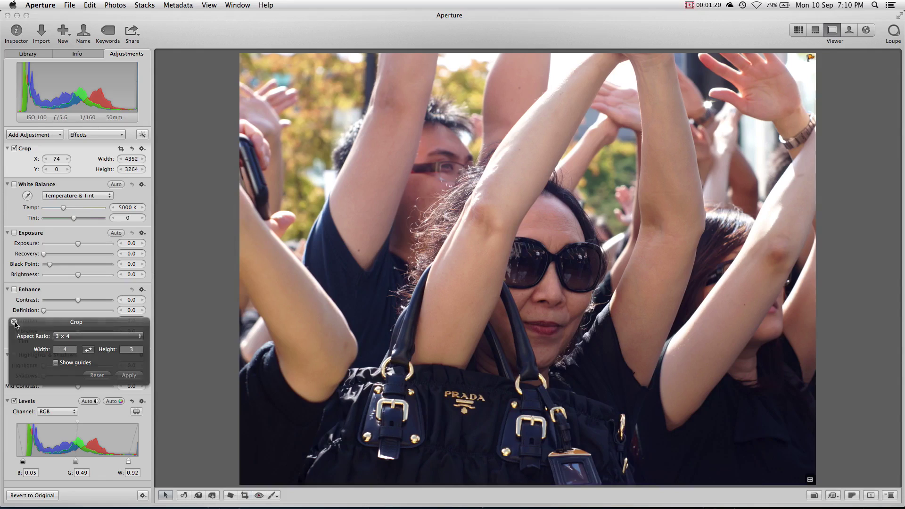
pyautogui.click(231, 495)
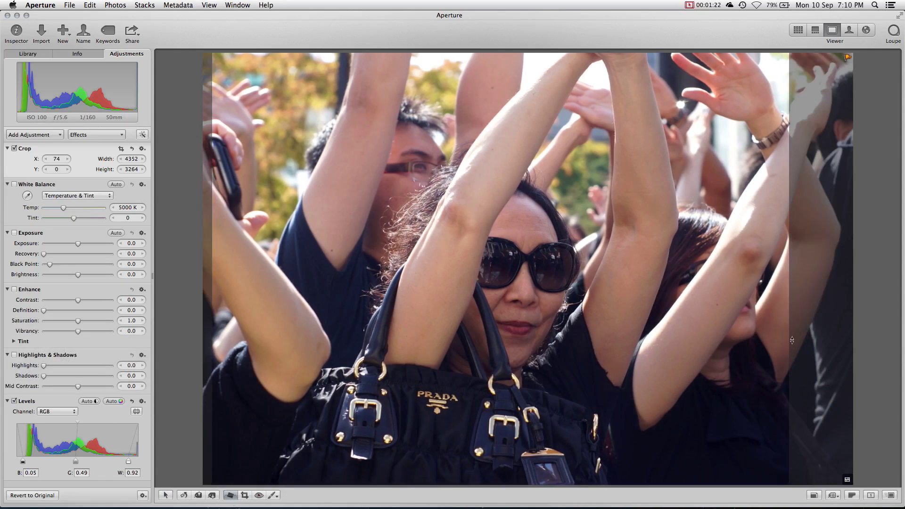
# - Try a straightening rotation, then remove the Straighten adjustment, leaving a 3951 × 2963 crop
pyautogui.moveTo(834, 332); pyautogui.dragTo(825, 354)
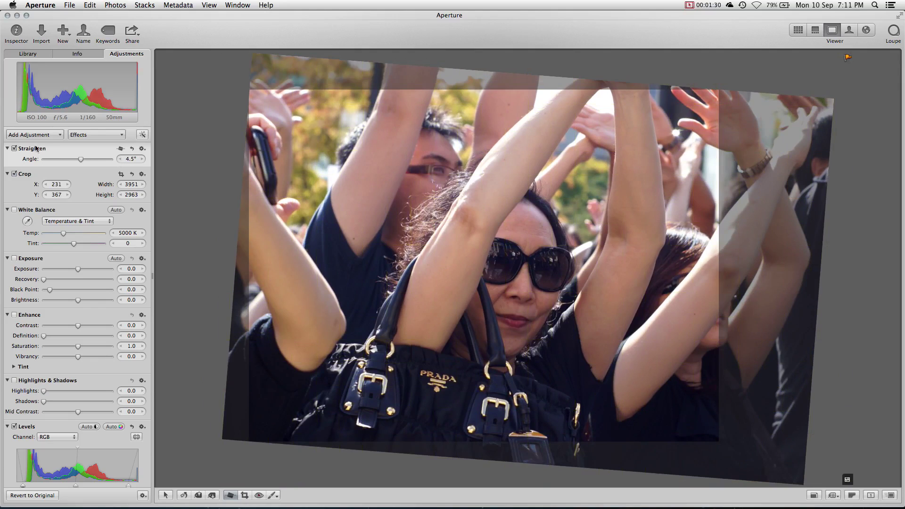
pyautogui.click(14, 149)
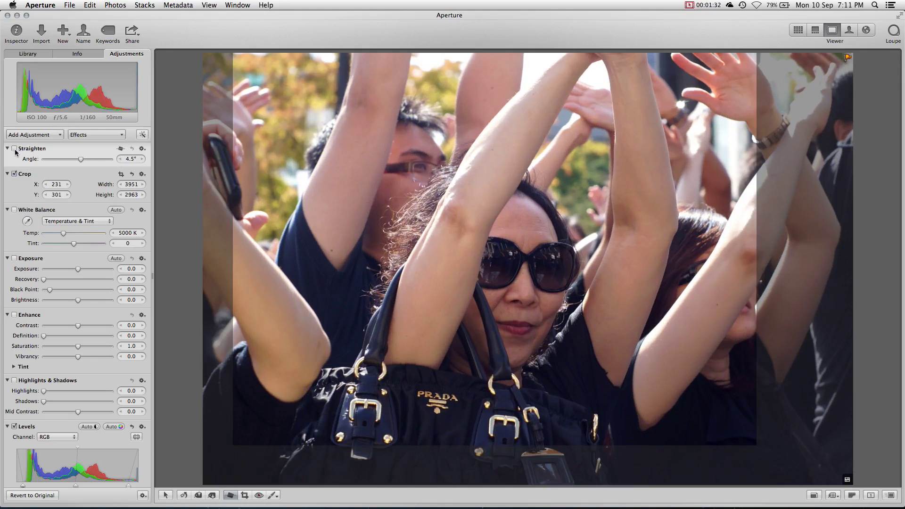
pyautogui.click(142, 149)
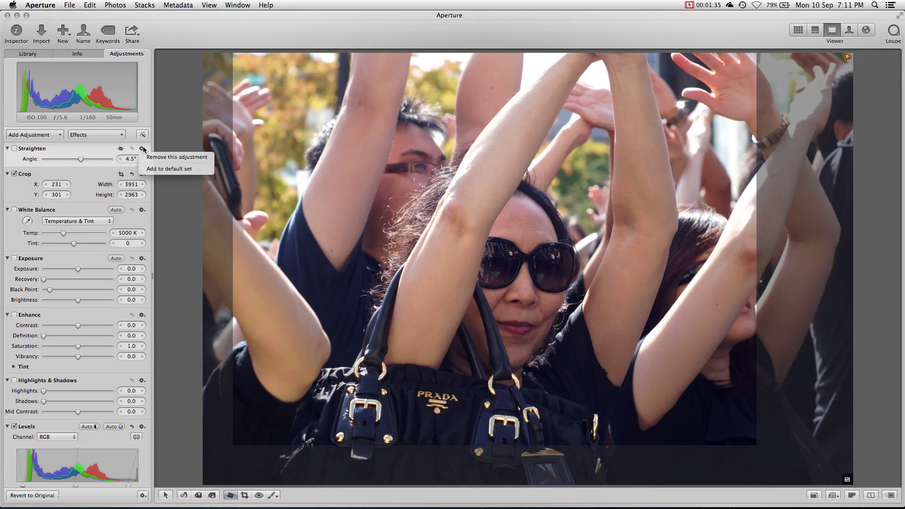
pyautogui.click(145, 158)
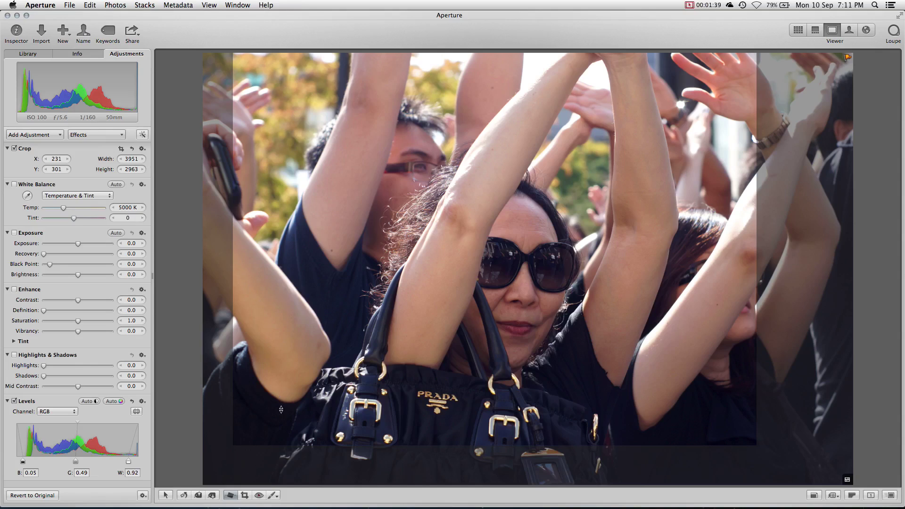
# - Paint three Retouch repair strokes, then revert the crowd photo to its original
pyautogui.click(274, 496)
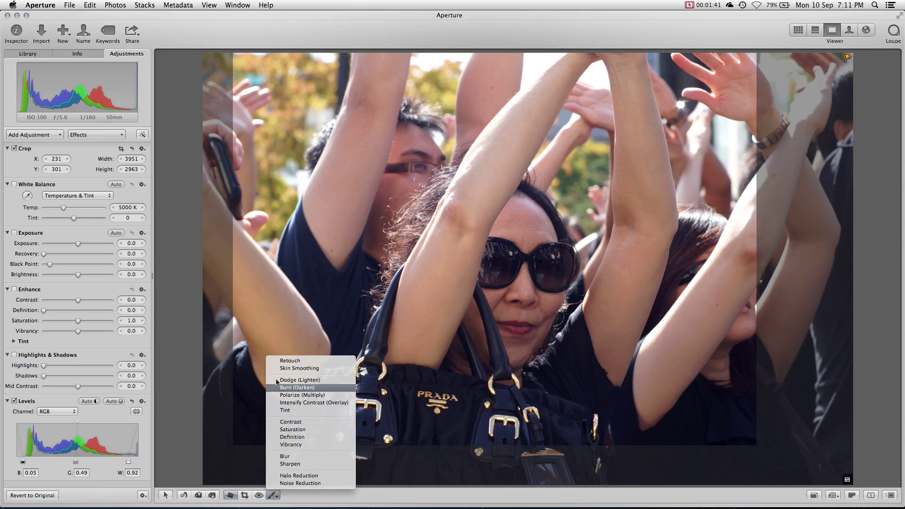
pyautogui.click(275, 361)
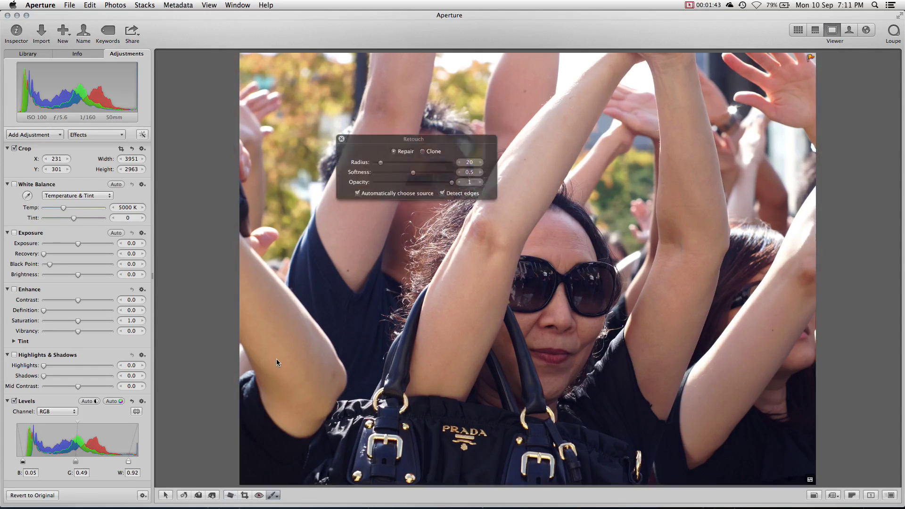
pyautogui.click(349, 272)
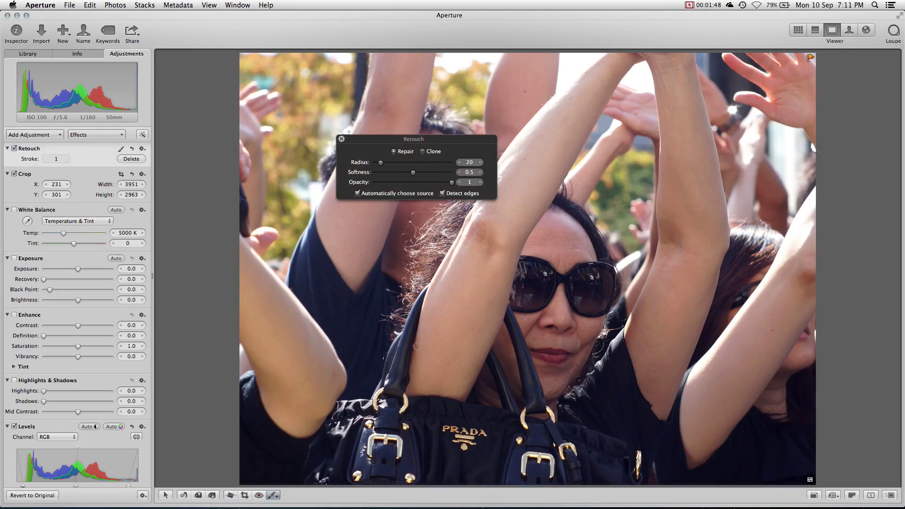
pyautogui.click(771, 331)
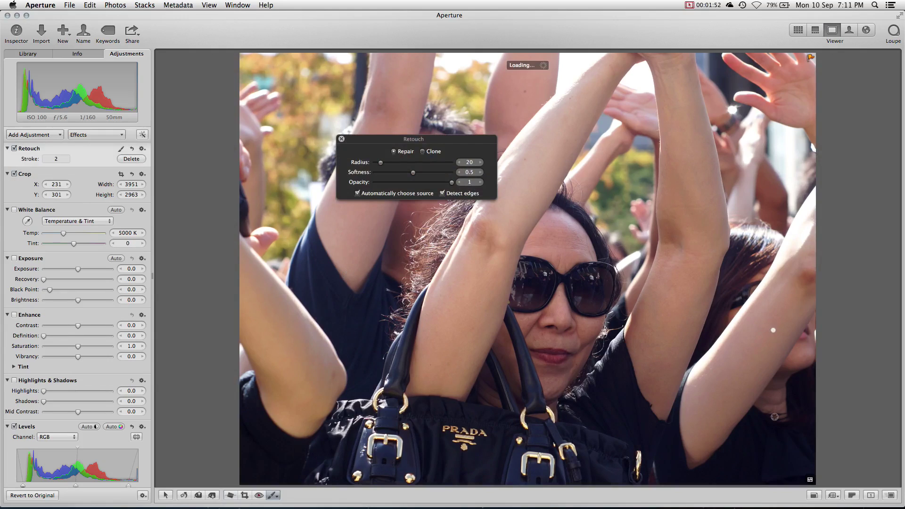
pyautogui.click(526, 91)
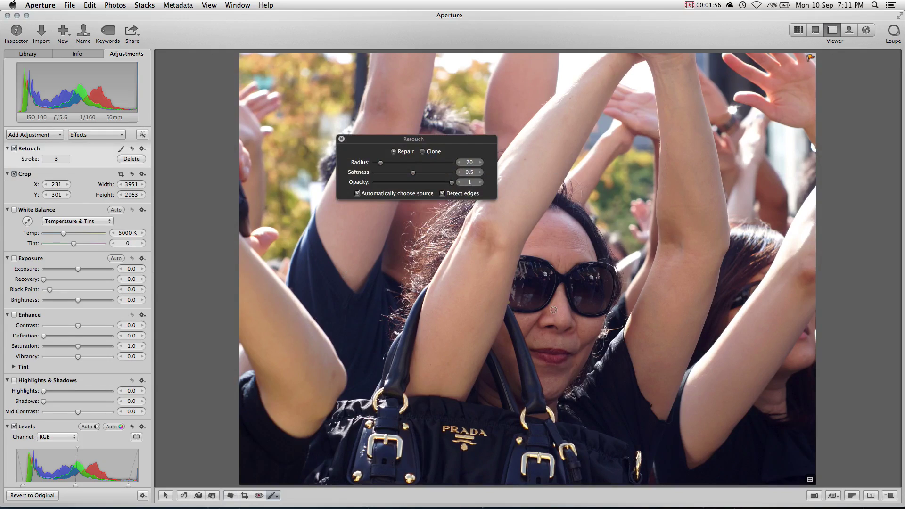
pyautogui.click(342, 140)
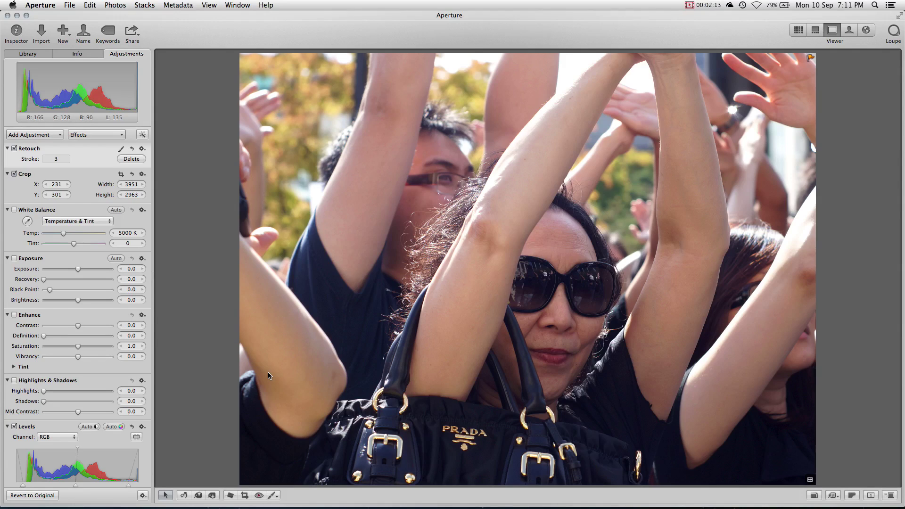
pyautogui.click(45, 499)
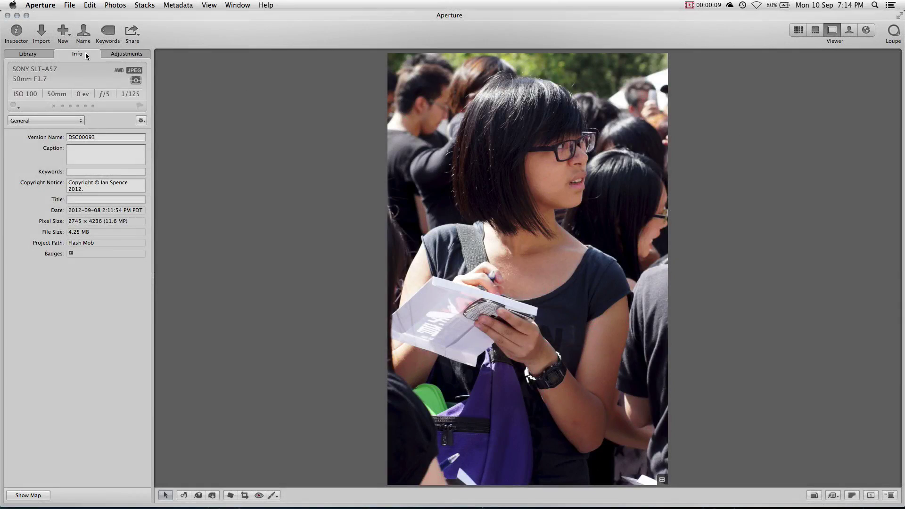
# - Locate DSC00093 at the Vancouver Art Gallery, Vancouver, British Columbia, fine-tuning the map pin
pyautogui.click(44, 499)
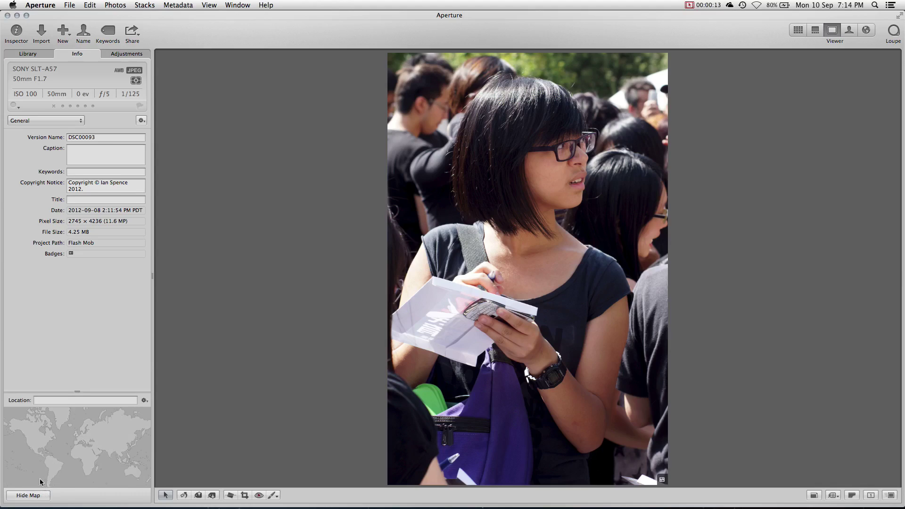
pyautogui.click(44, 403)
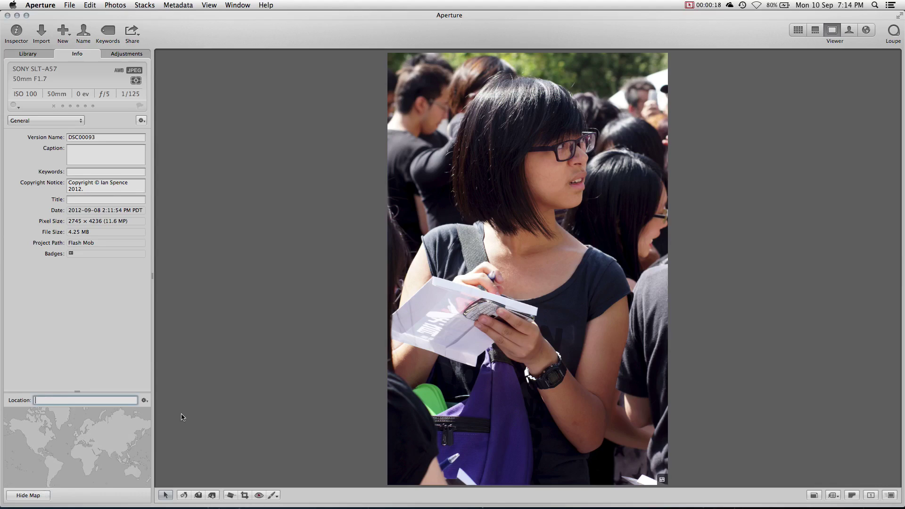
pyautogui.write('Vancouver Art')
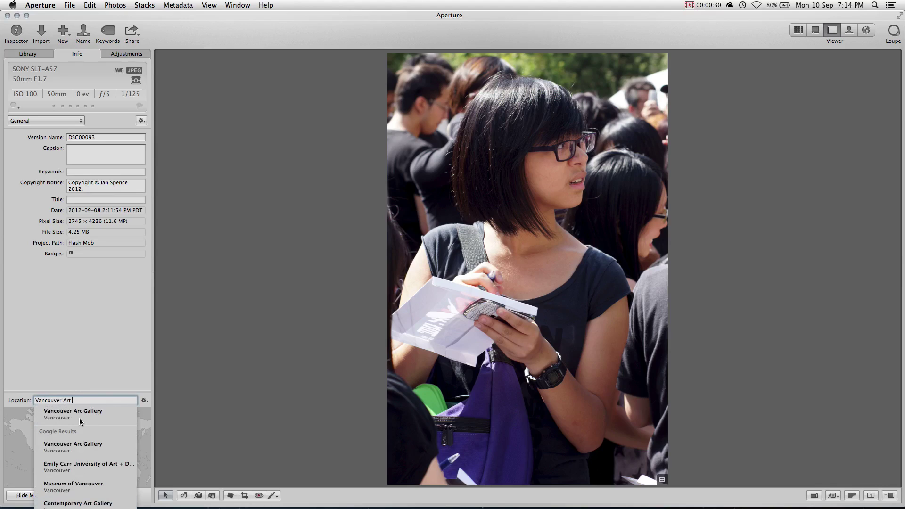
pyautogui.click(80, 415)
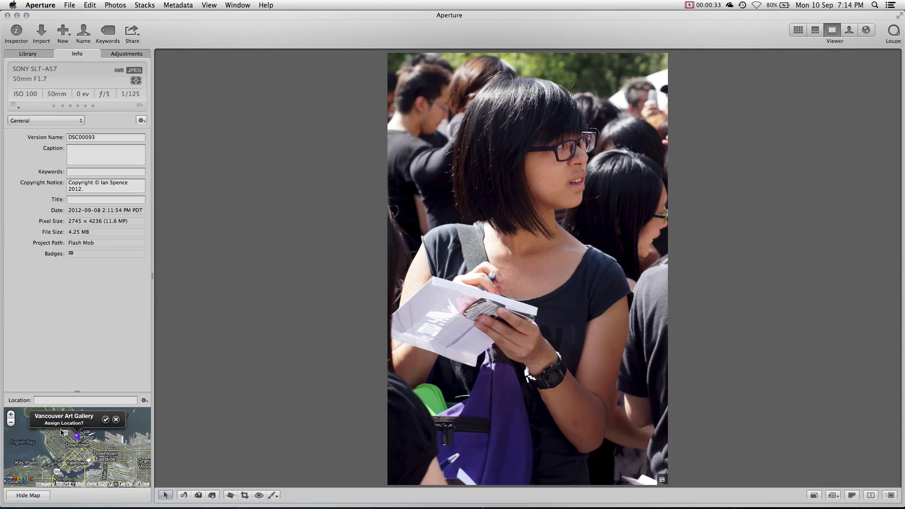
pyautogui.click(10, 415)
pyautogui.click(10, 415)
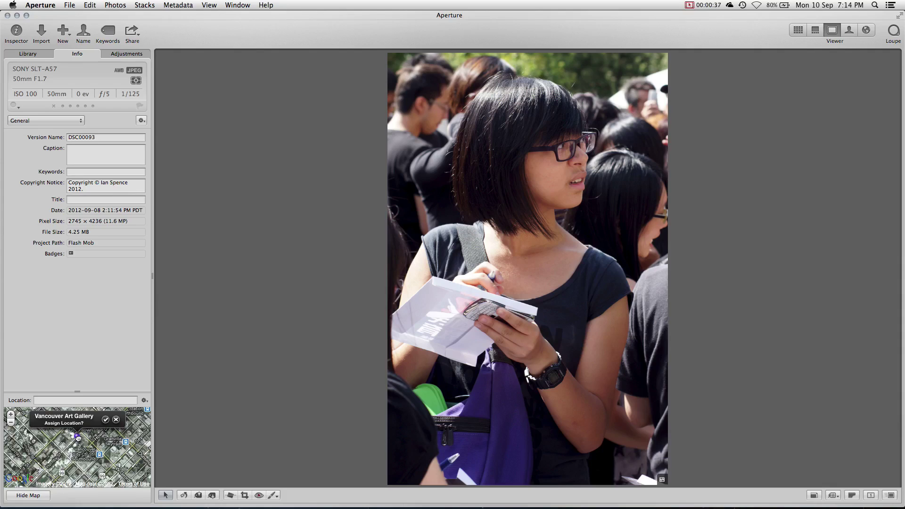
pyautogui.moveTo(78, 438); pyautogui.dragTo(68, 455)
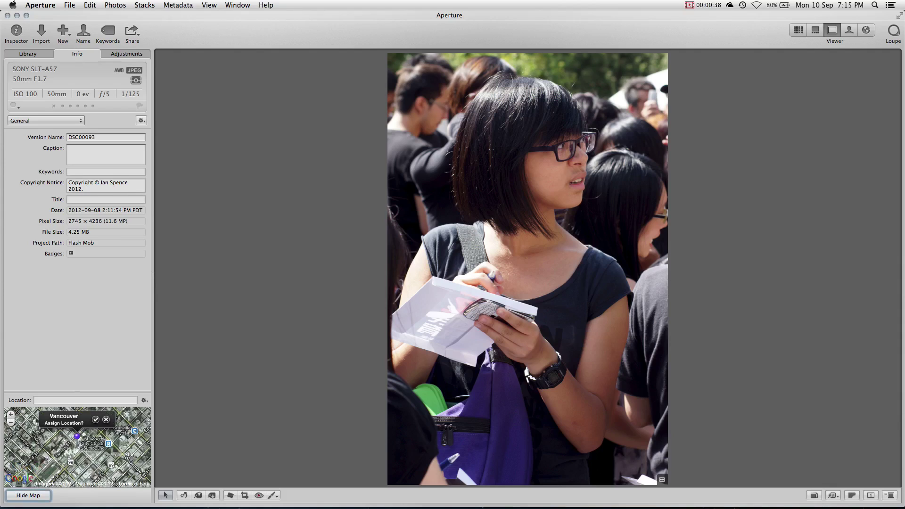
pyautogui.click(96, 420)
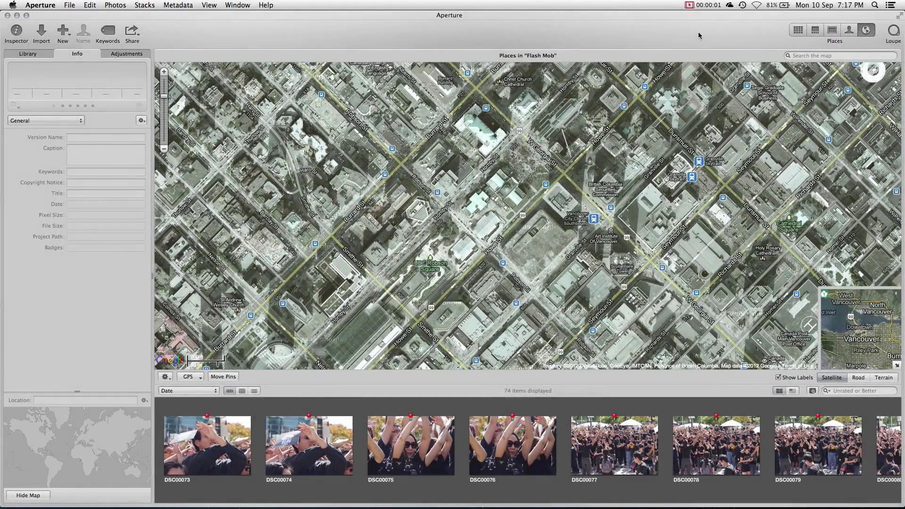
# - Select all 74 Flash Mob photos and drop them onto one downtown Vancouver map spot
pyautogui.click(867, 31)
pyautogui.press('super+a')
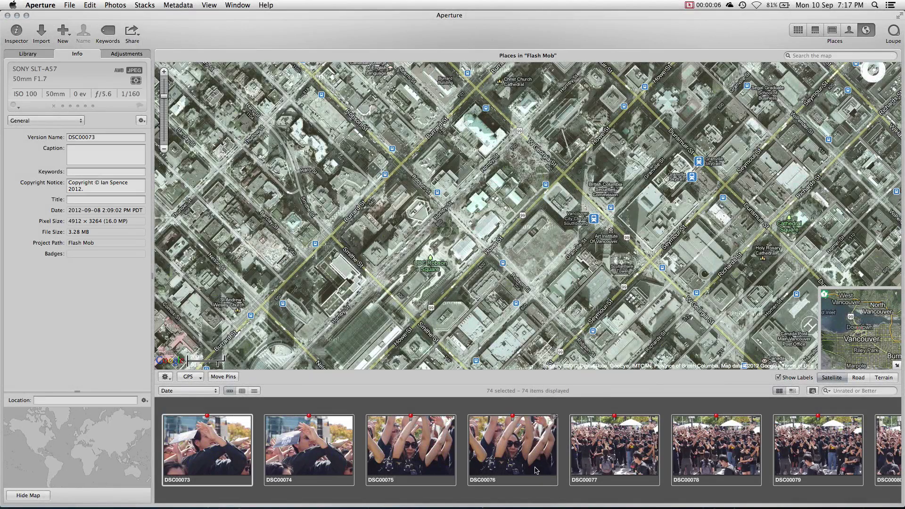
pyautogui.moveTo(537, 470); pyautogui.dragTo(419, 175)
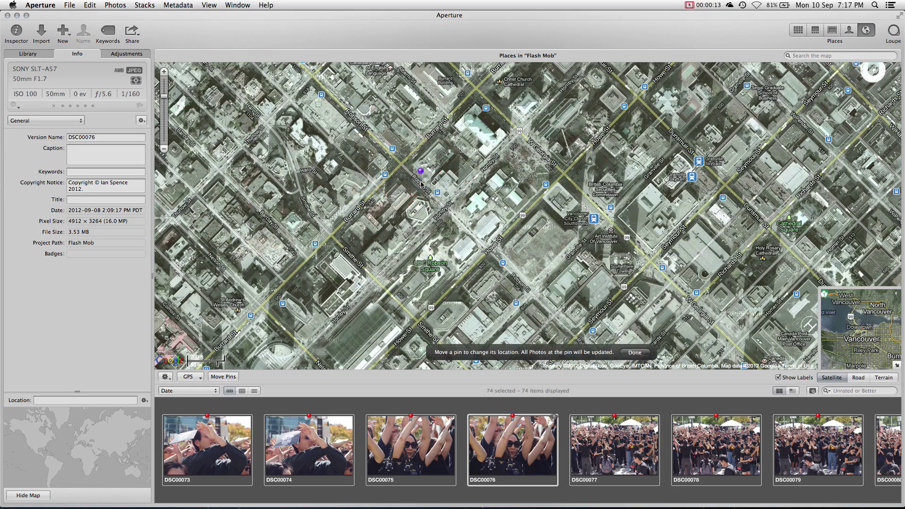
pyautogui.click(635, 354)
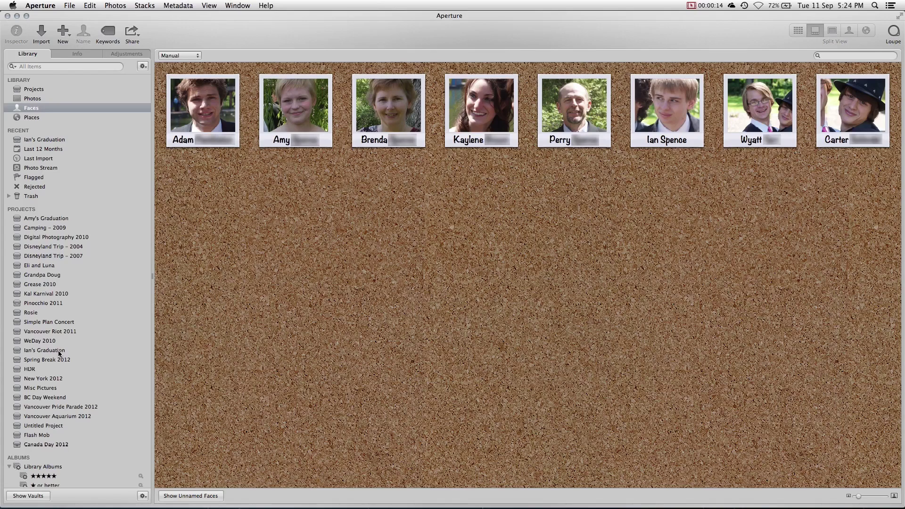
# - In the graduation project, name the girl's and boy's faces in the couple photo
pyautogui.click(60, 351)
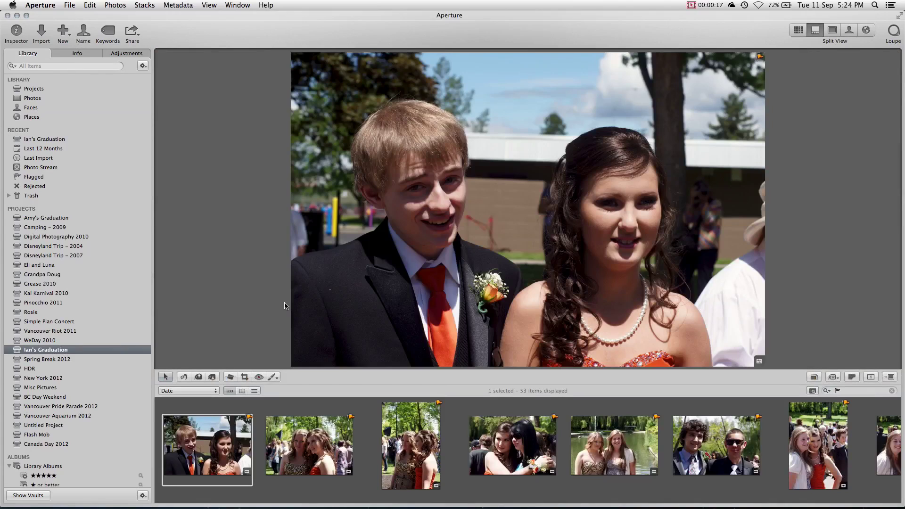
pyautogui.click(90, 35)
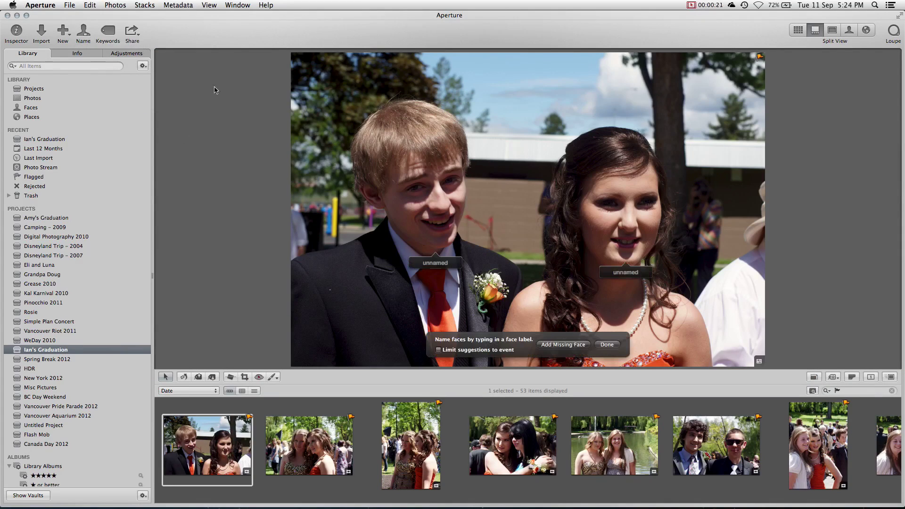
pyautogui.click(635, 273)
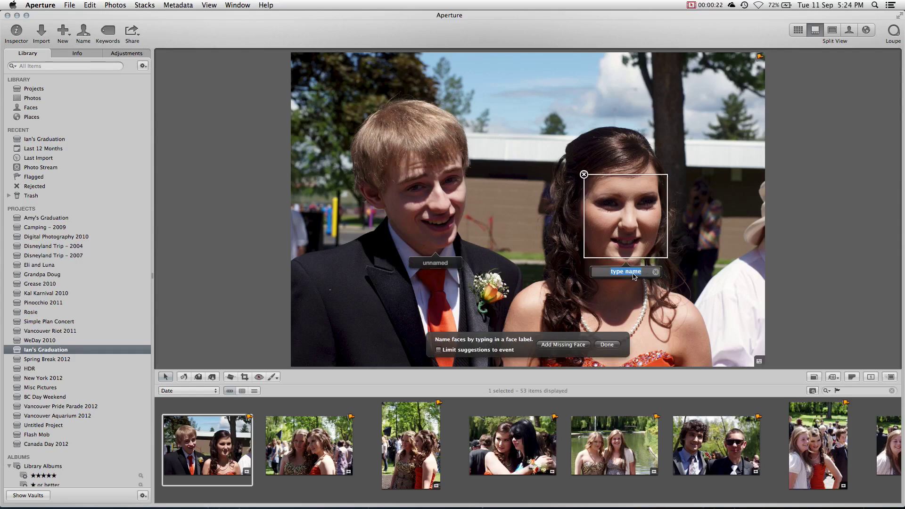
pyautogui.write('stanie')
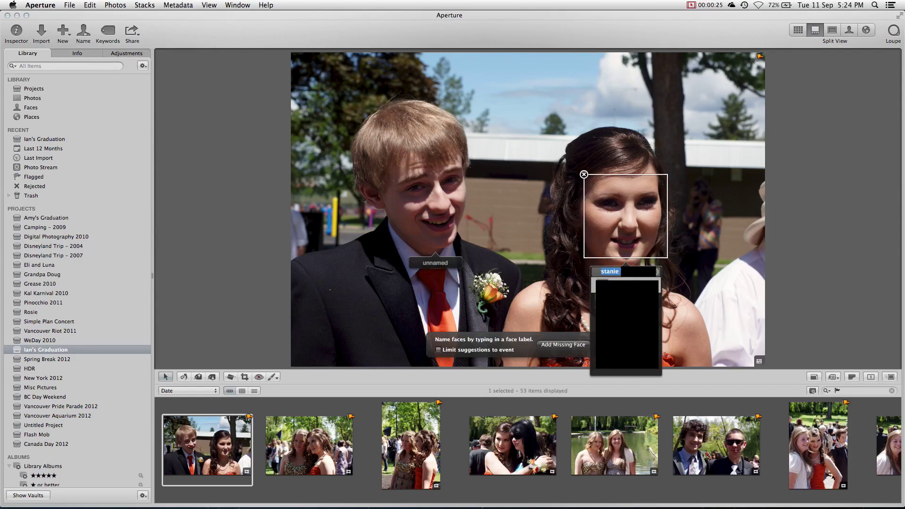
pyautogui.write('Cry')
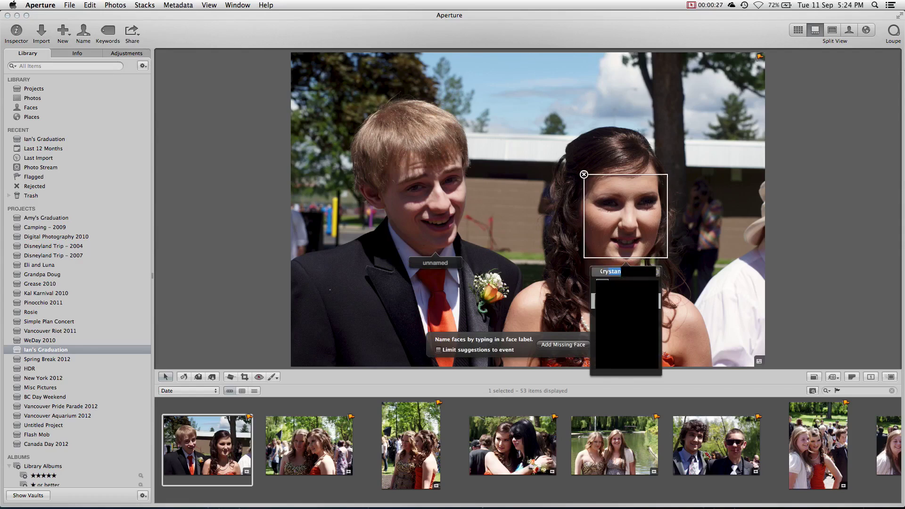
pyautogui.press('Return')
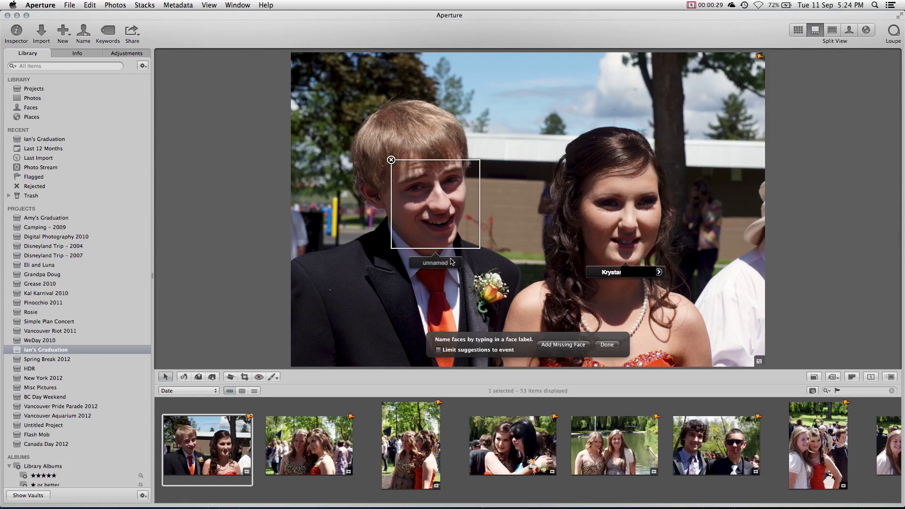
pyautogui.click(444, 262)
pyautogui.write('Ian Spence')
pyautogui.press('Return')
pyautogui.click(607, 345)
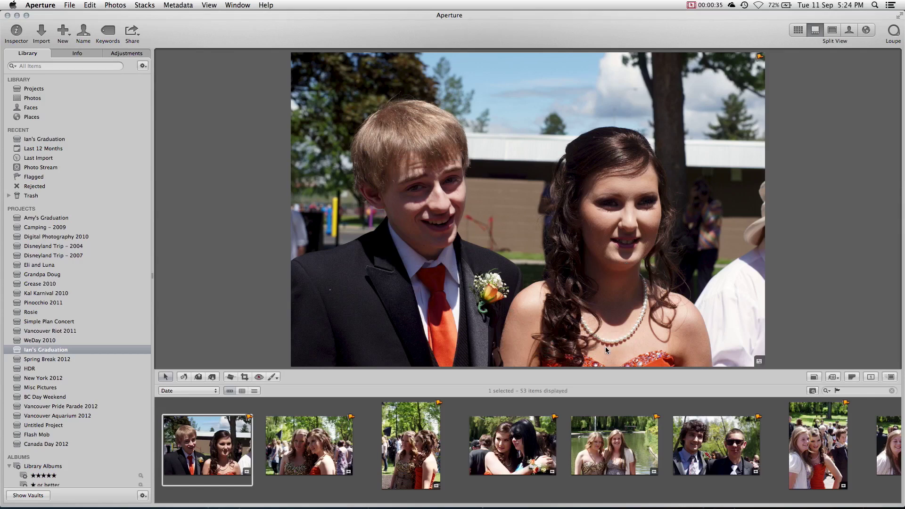
# - Add a missing face box for the right-hand girl in the two-girls photo and name her
pyautogui.click(340, 430)
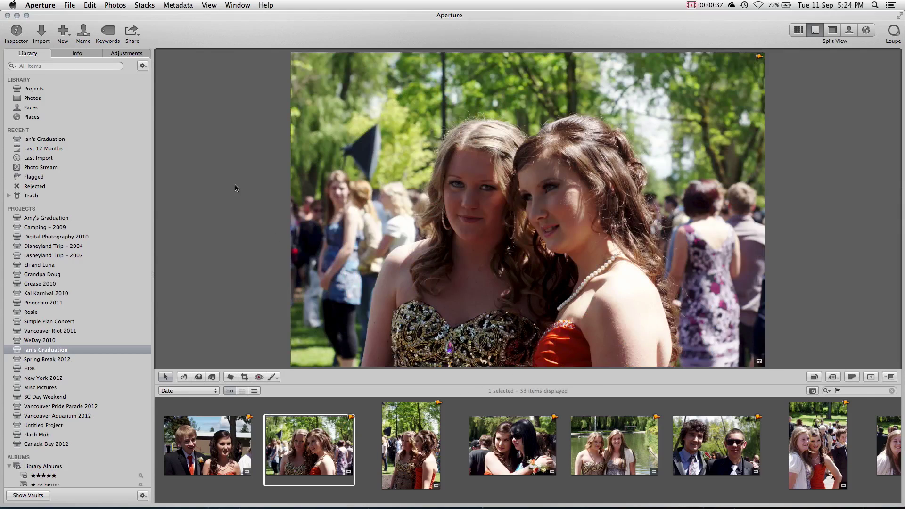
pyautogui.click(83, 32)
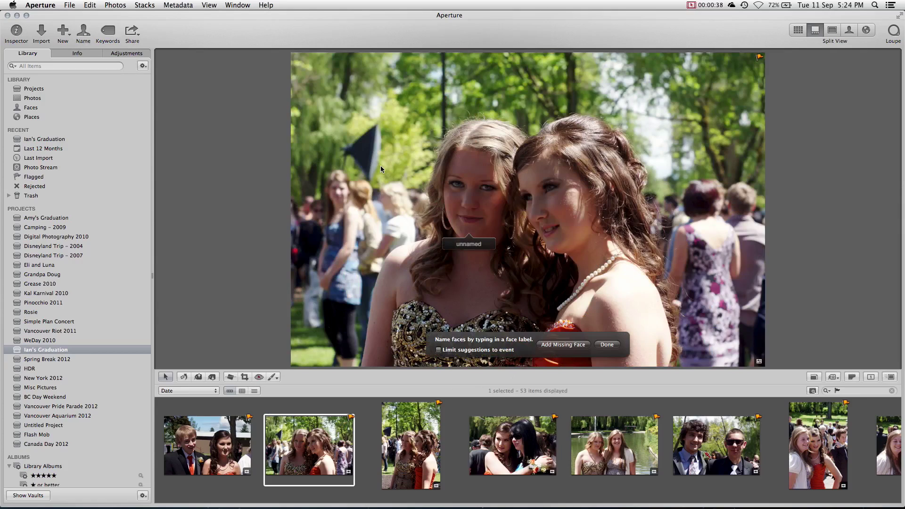
pyautogui.click(571, 349)
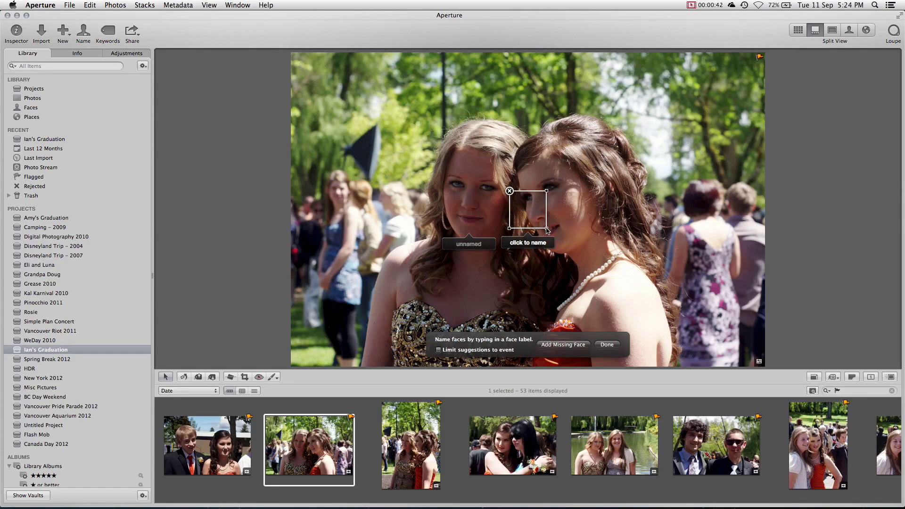
pyautogui.moveTo(547, 229); pyautogui.dragTo(589, 255)
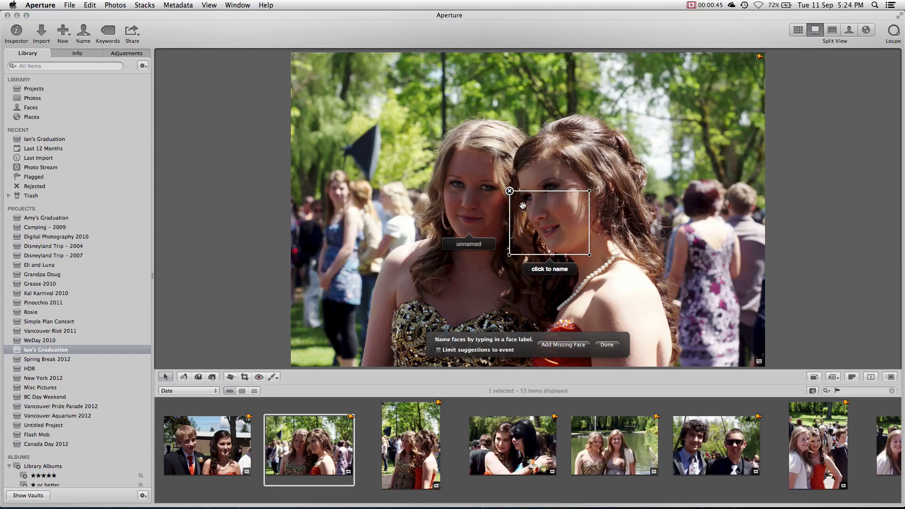
pyautogui.moveTo(523, 206); pyautogui.dragTo(532, 176)
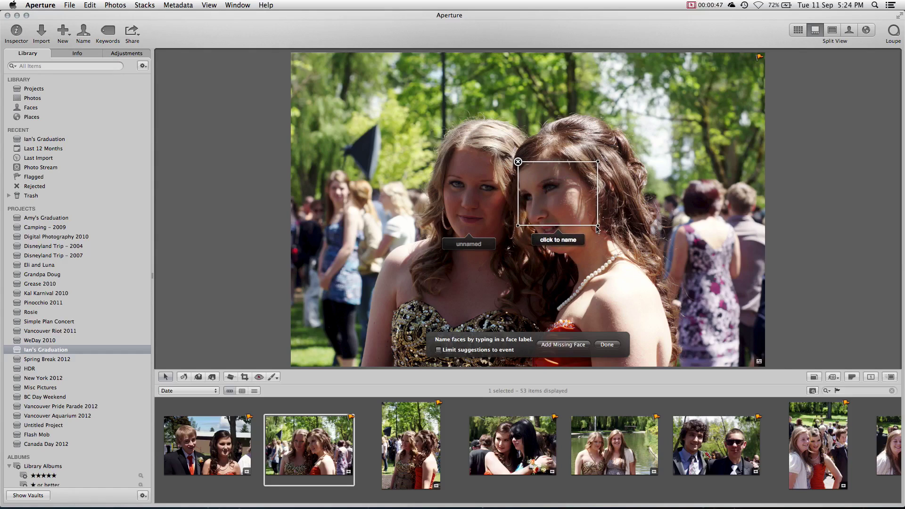
pyautogui.moveTo(597, 226); pyautogui.dragTo(586, 249)
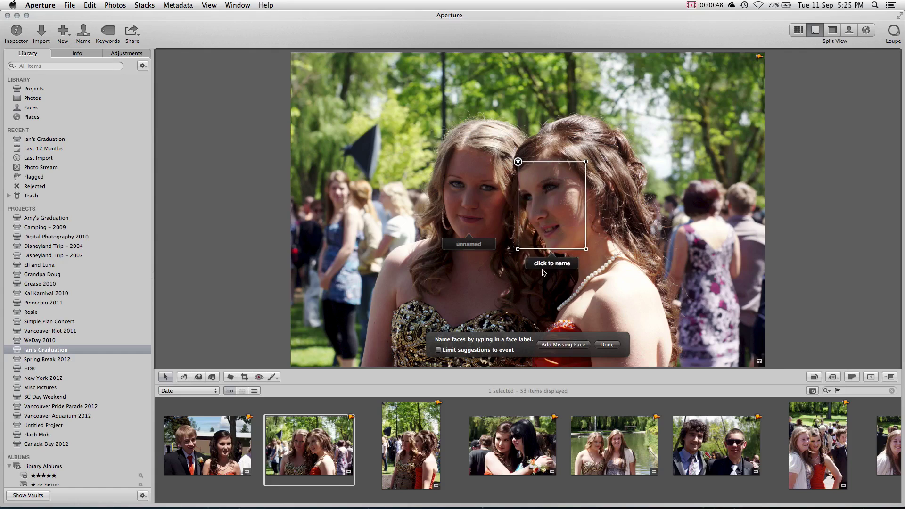
pyautogui.click(543, 263)
pyautogui.write('Krystanie')
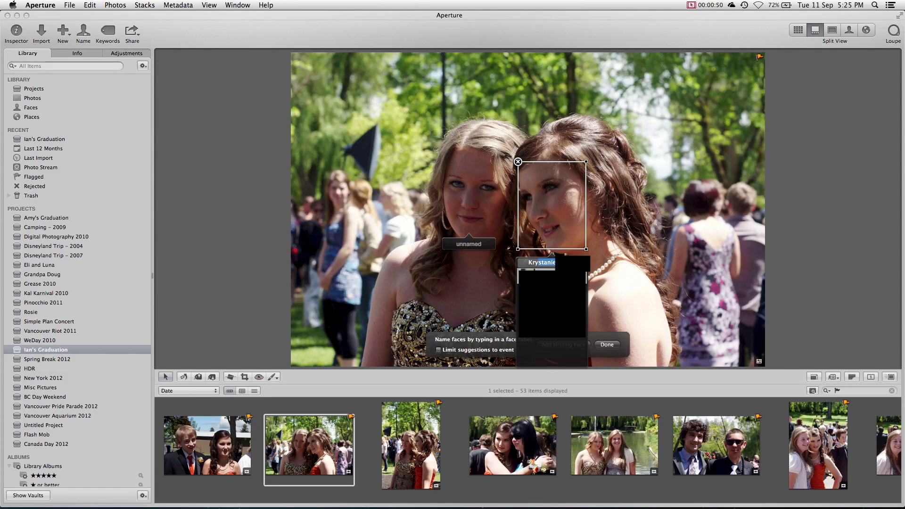
pyautogui.press('Return')
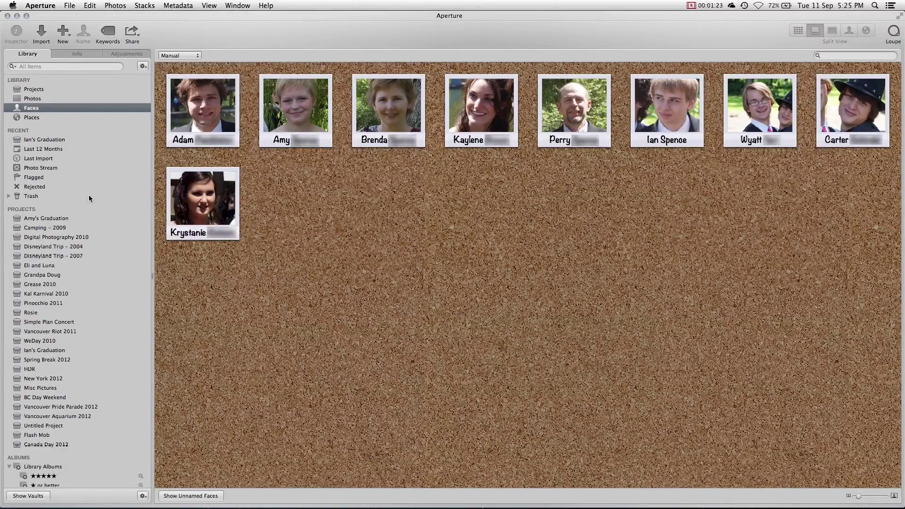
# - Open the girl's Faces page, confirm her suggested matches, and reject the mismatched faces
pyautogui.doubleClick(185, 223)
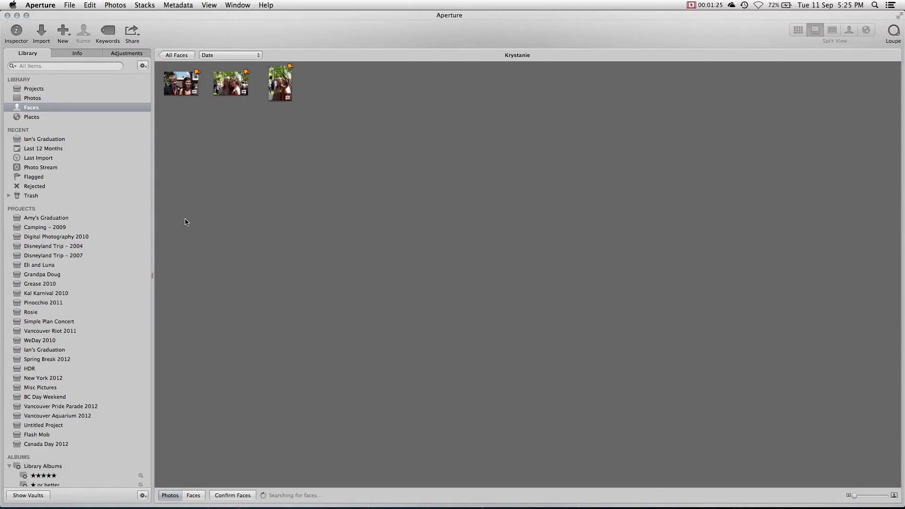
pyautogui.click(245, 500)
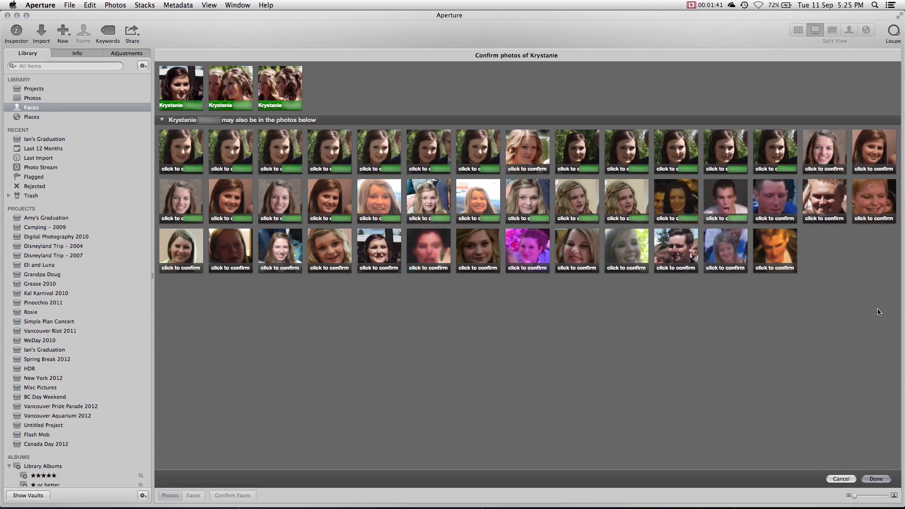
pyautogui.moveTo(878, 310); pyautogui.dragTo(197, 190)
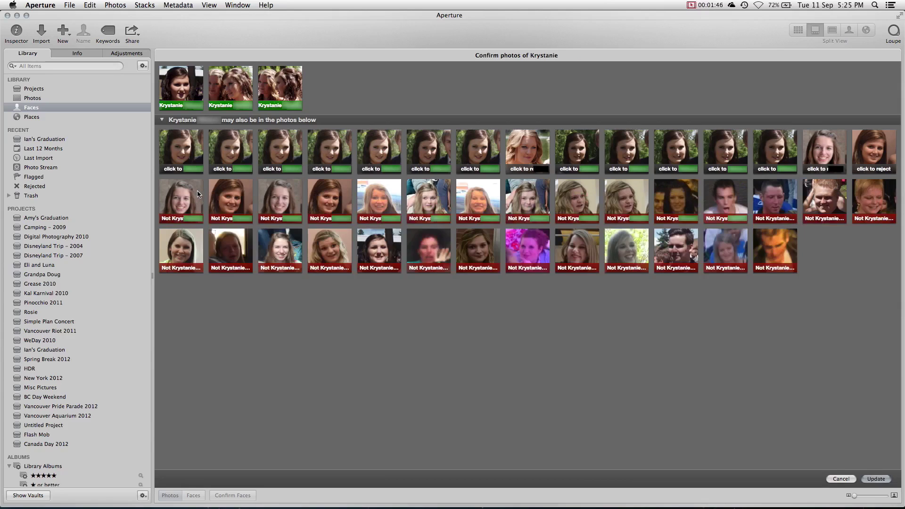
pyautogui.moveTo(157, 136); pyautogui.dragTo(818, 158)
pyautogui.click(825, 151)
pyautogui.click(875, 151)
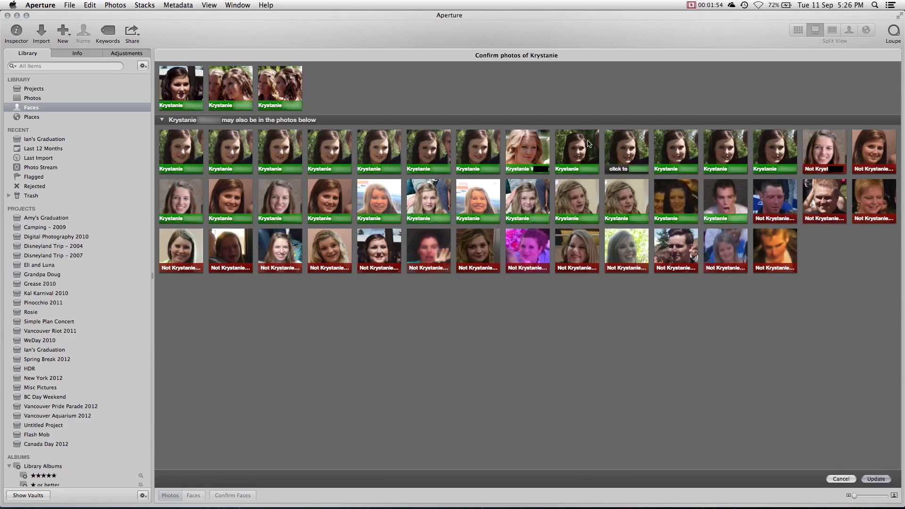
pyautogui.click(527, 151)
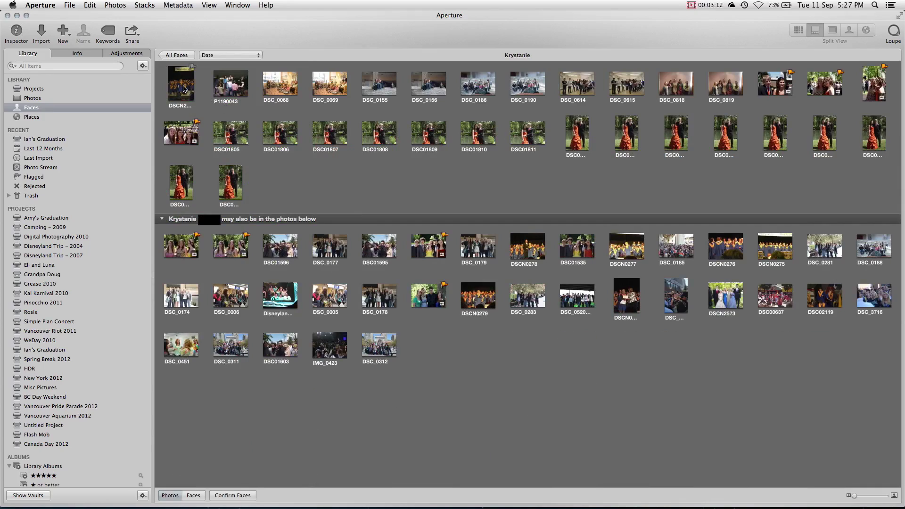
# - Open the stage graduation photo full size and start editing a detected face's name label
pyautogui.doubleClick(184, 89)
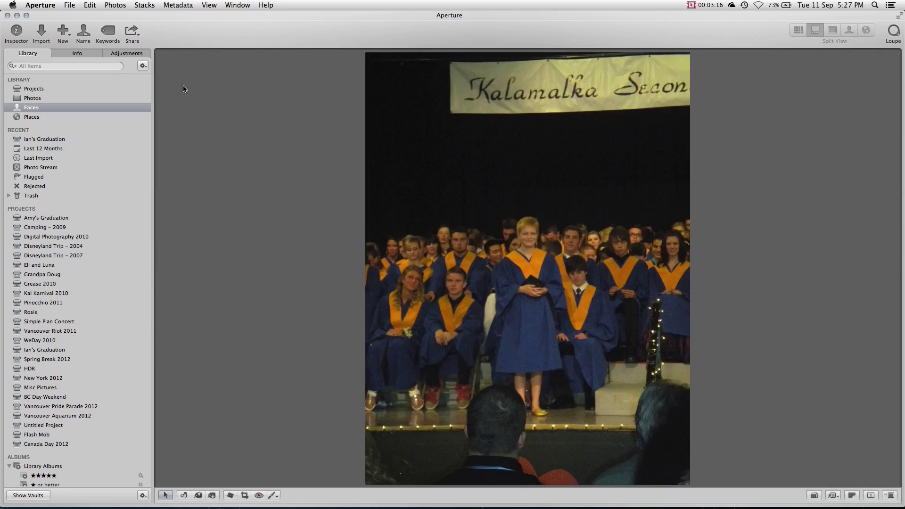
pyautogui.click(83, 32)
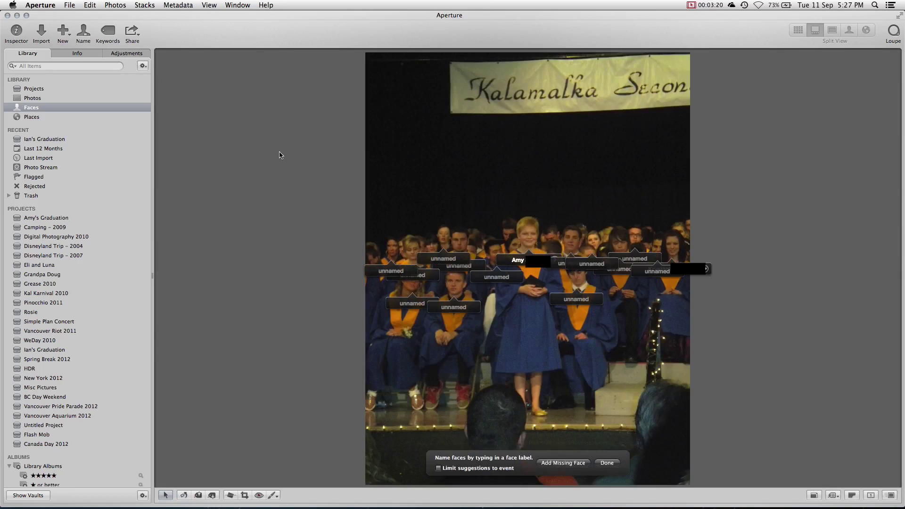
pyautogui.click(679, 264)
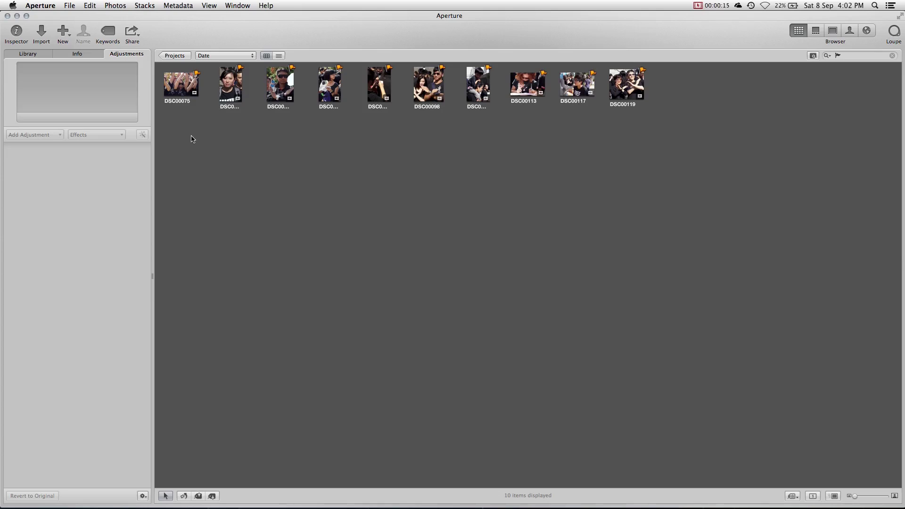
# - Add a new Flickr account under Web in Aperture's Preferences
pyautogui.click(40, 7)
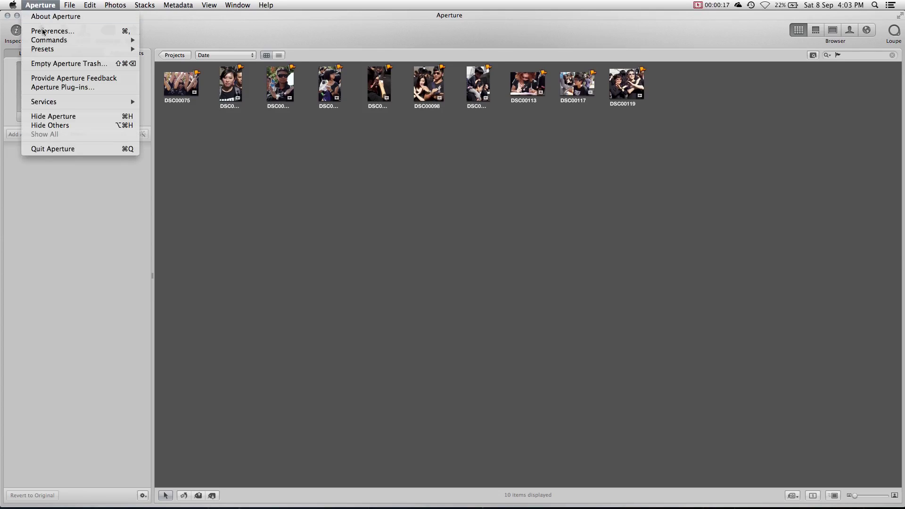
pyautogui.click(43, 32)
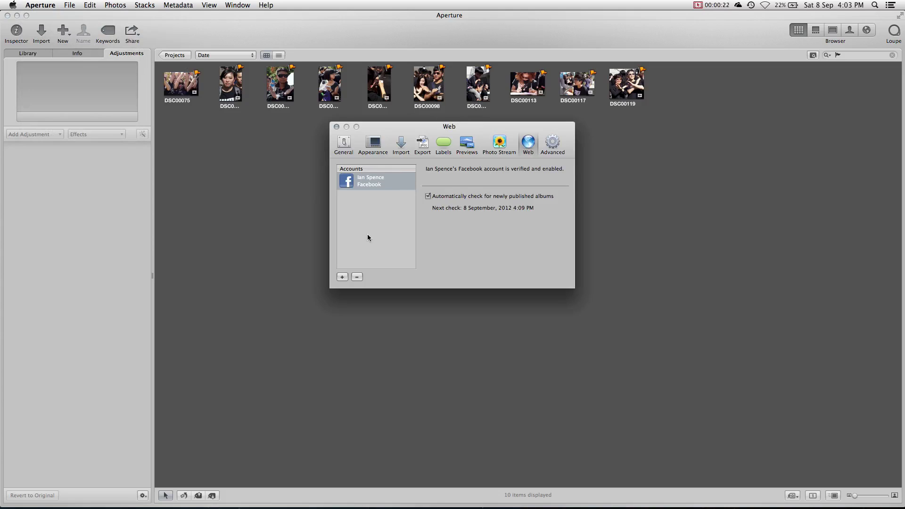
pyautogui.click(346, 277)
pyautogui.click(413, 241)
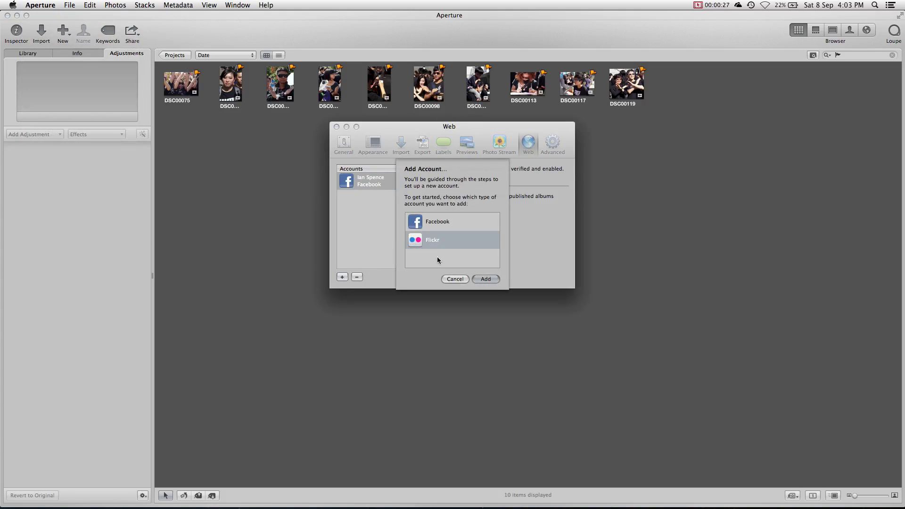
pyautogui.click(478, 279)
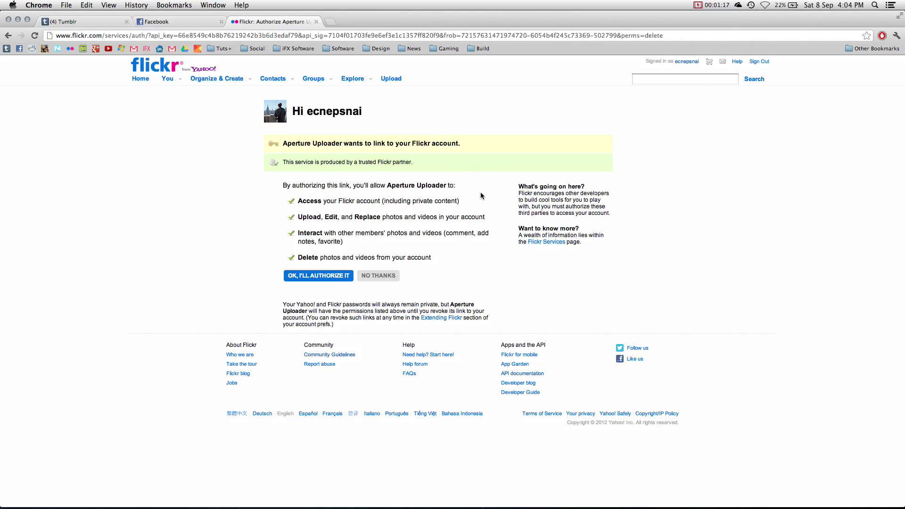
# - Authorize Aperture Uploader on the Flickr authorization page
pyautogui.click(302, 282)
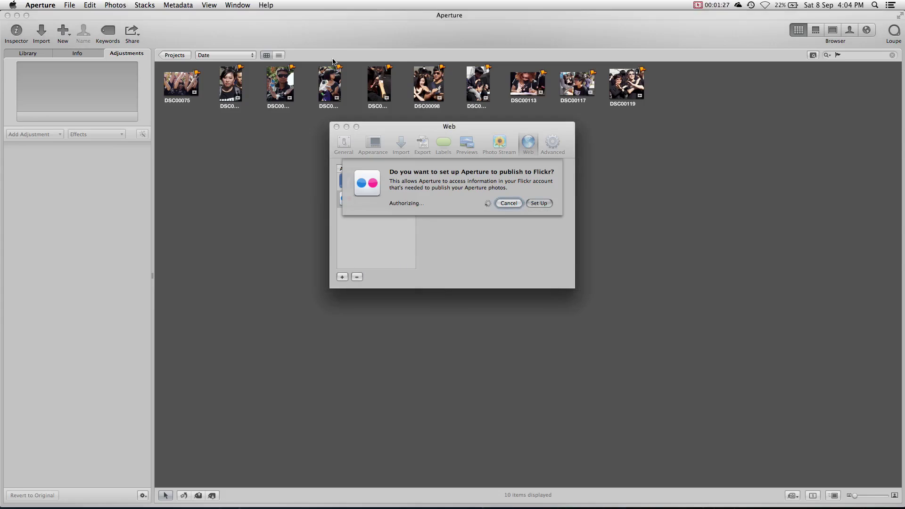
# - Confirm the Flickr set-up, close the Web preferences, and reopen the Flash Mob project
pyautogui.press('Return')
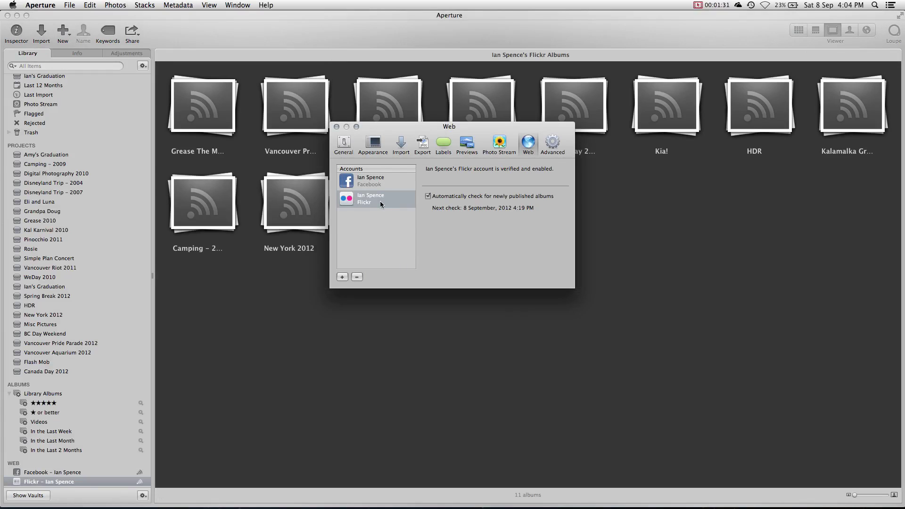
pyautogui.click(337, 126)
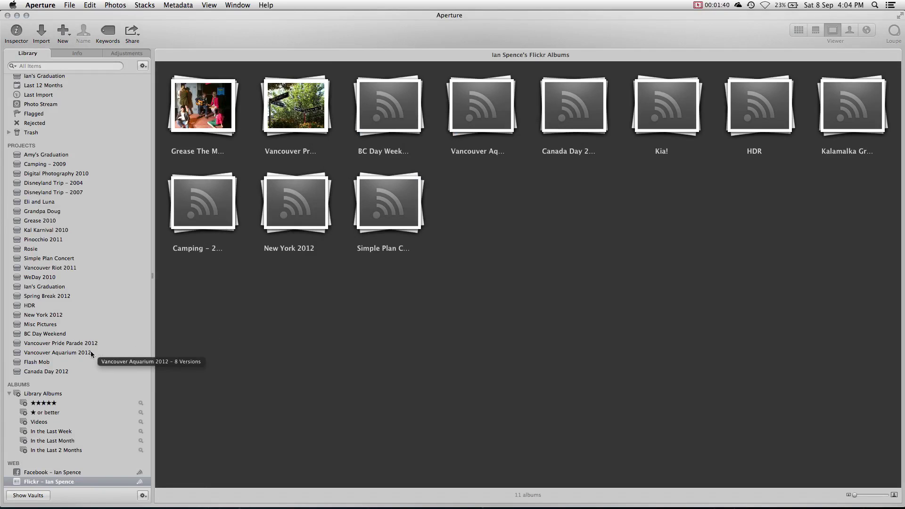
pyautogui.click(72, 362)
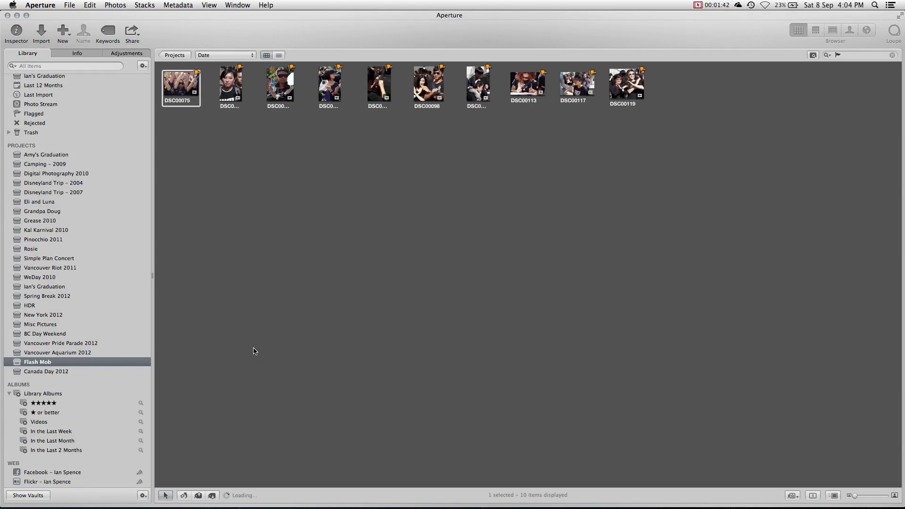
# - Publish all ten Flash Mob photos to Flickr as a new set, then switch to Chrome
pyautogui.click(558, 262)
pyautogui.moveTo(573, 236); pyautogui.dragTo(160, 66)
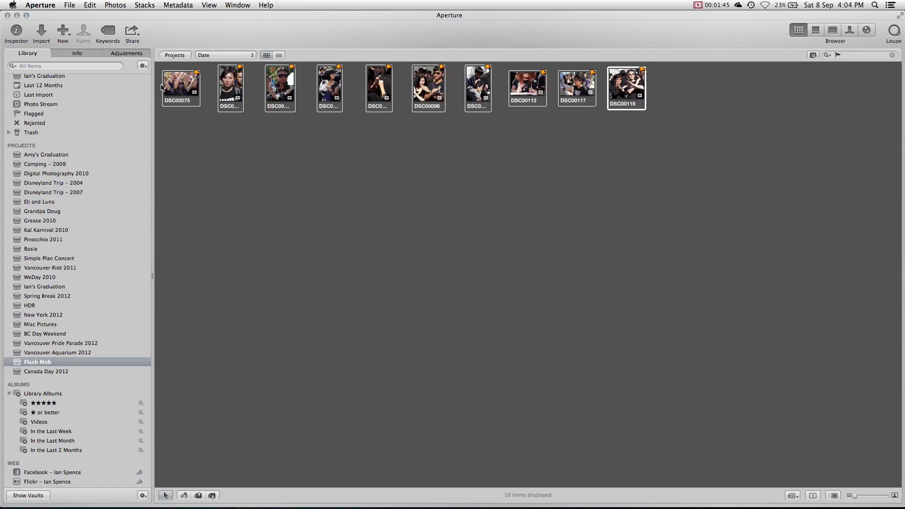
pyautogui.click(133, 32)
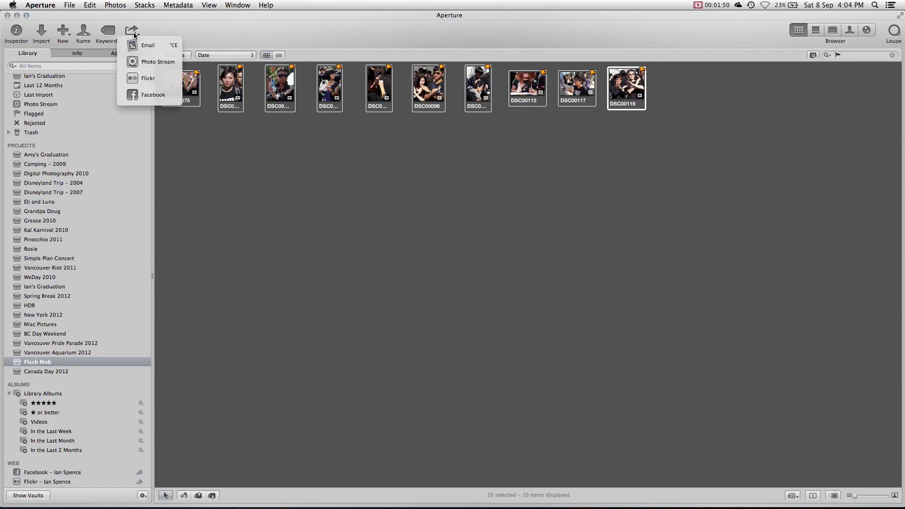
pyautogui.click(139, 78)
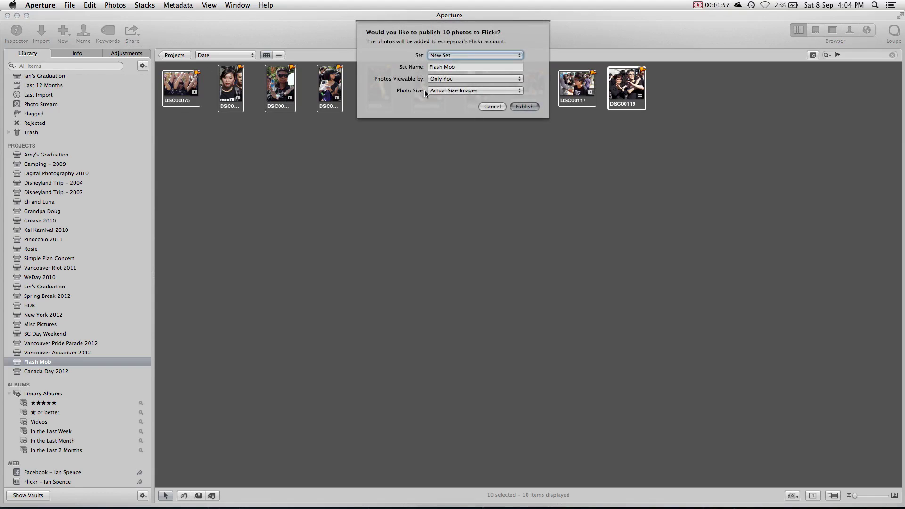
pyautogui.click(528, 108)
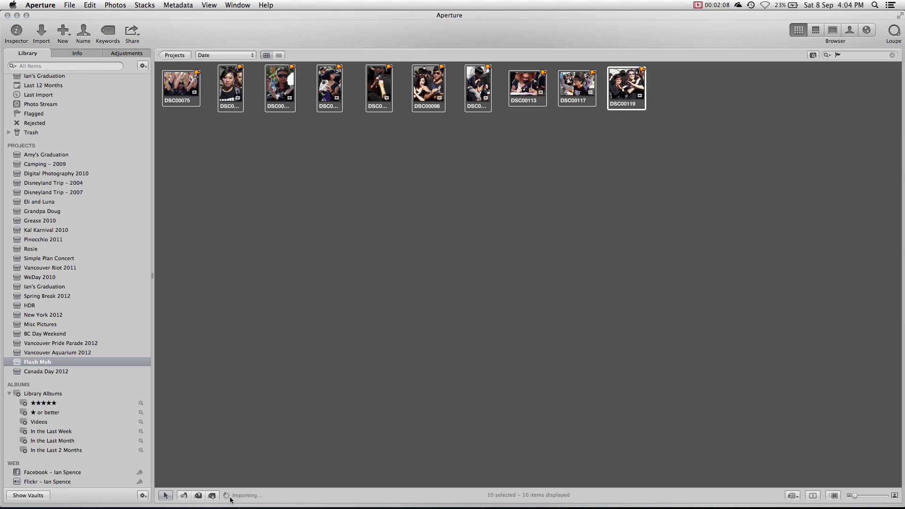
pyautogui.click(312, 493)
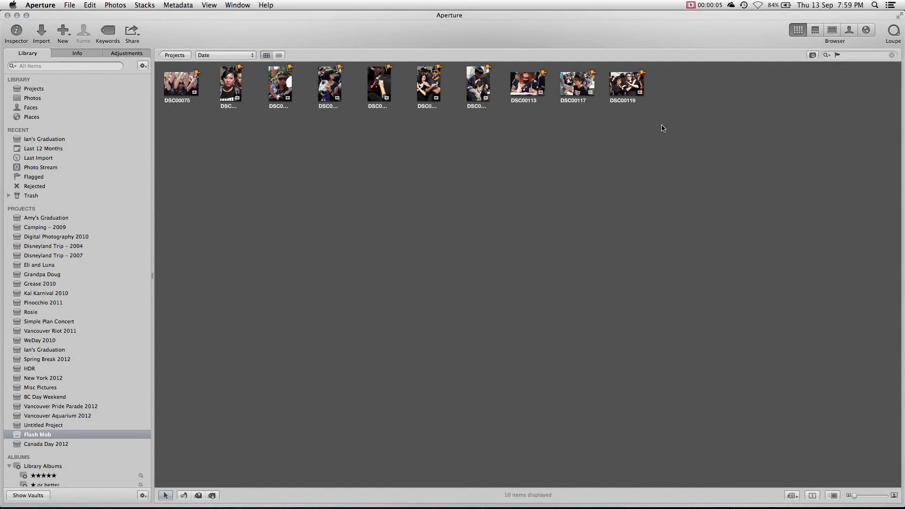
# - Select all ten Flash Mob photos and choose Export > Versions from the context menu
pyautogui.moveTo(659, 129); pyautogui.dragTo(161, 64)
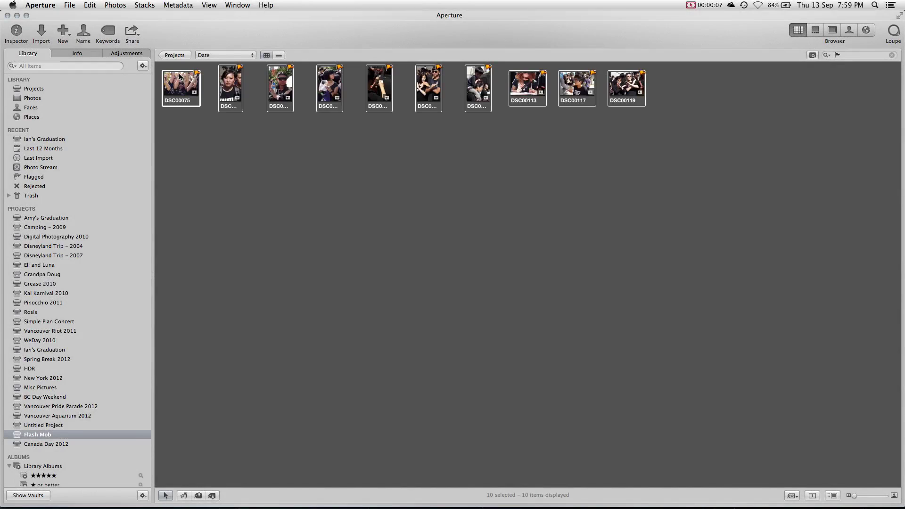
pyautogui.rightClick(179, 76)
pyautogui.moveTo(304, 202)
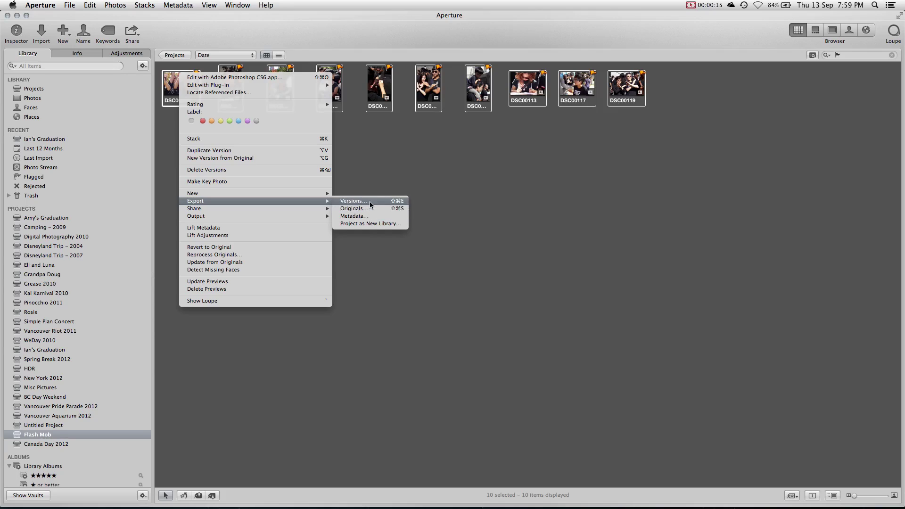
pyautogui.click(370, 202)
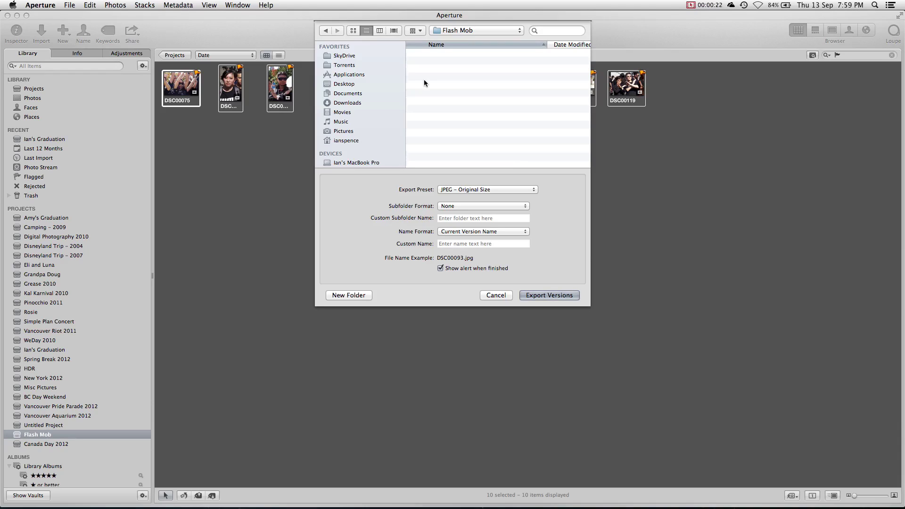
# - Keep the JPEG – Original Size preset and name exported files with a custom name and index
pyautogui.click(528, 189)
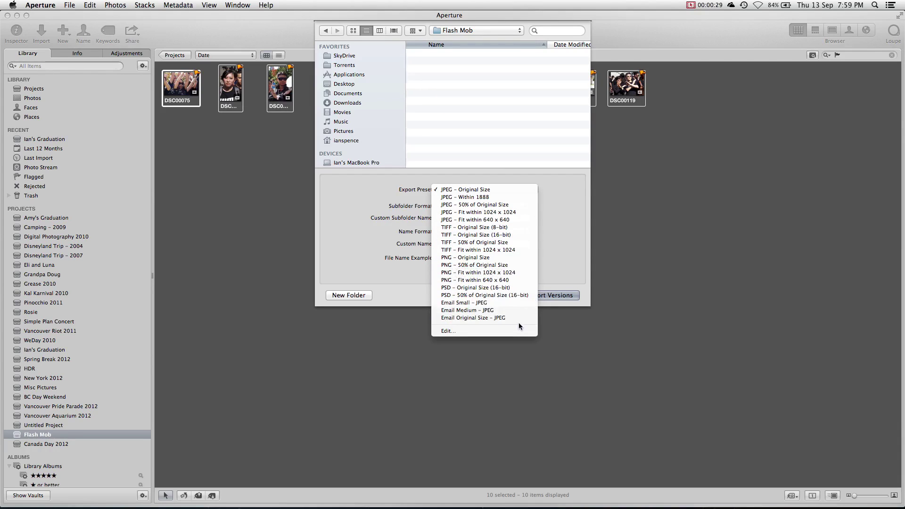
pyautogui.click(564, 245)
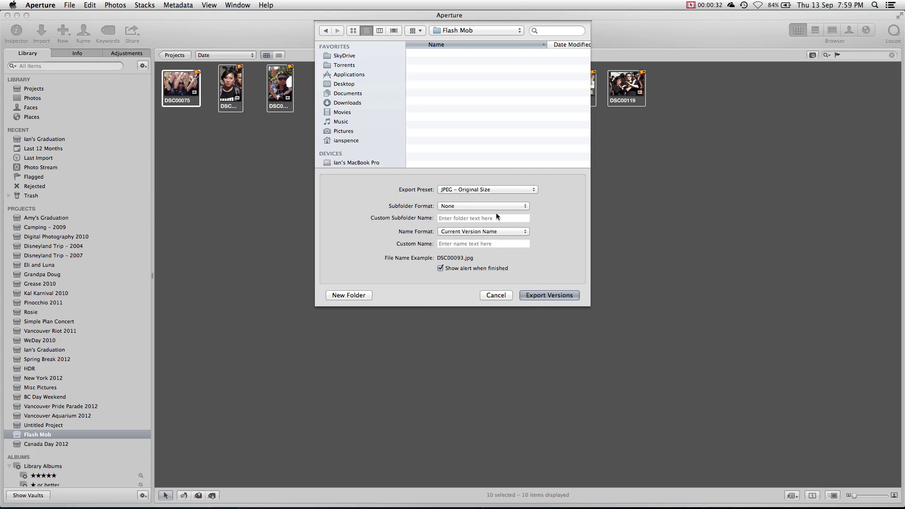
pyautogui.click(496, 231)
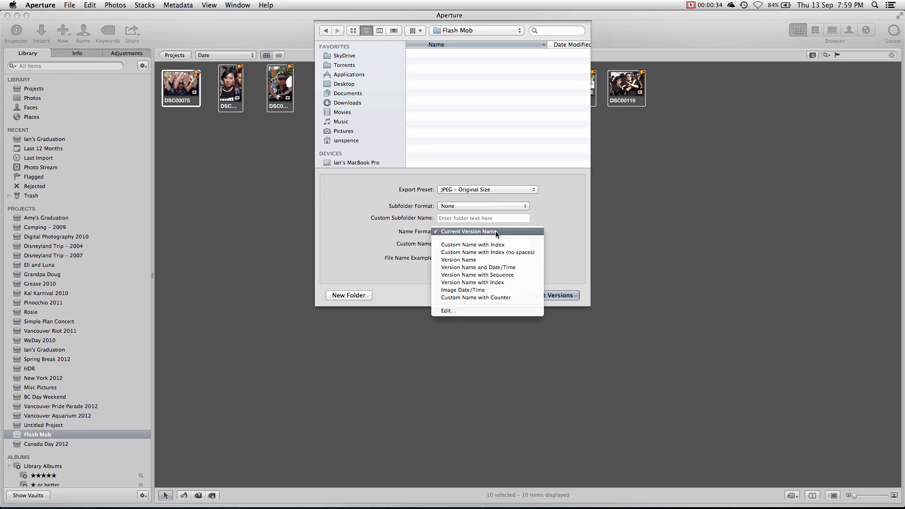
pyautogui.click(496, 245)
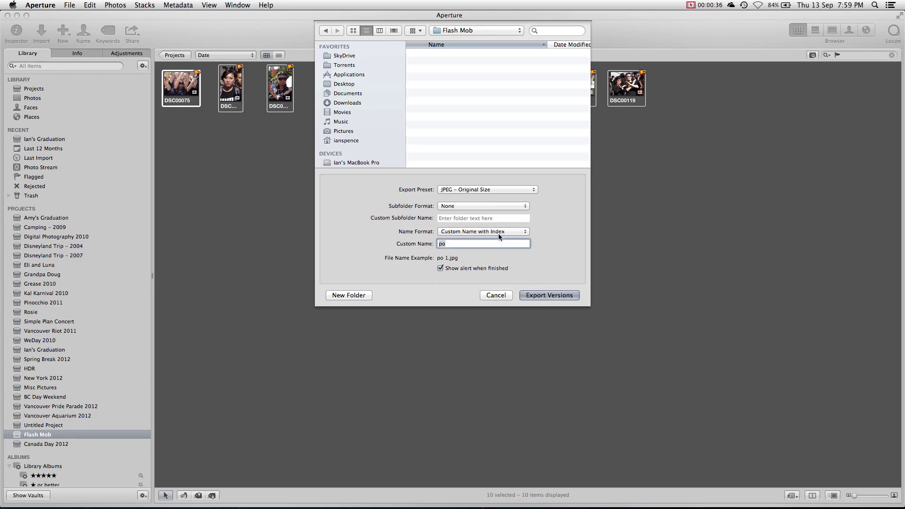
# - Open the File Naming editor and inspect the Custom Name with Counter format
pyautogui.click(499, 231)
pyautogui.click(496, 278)
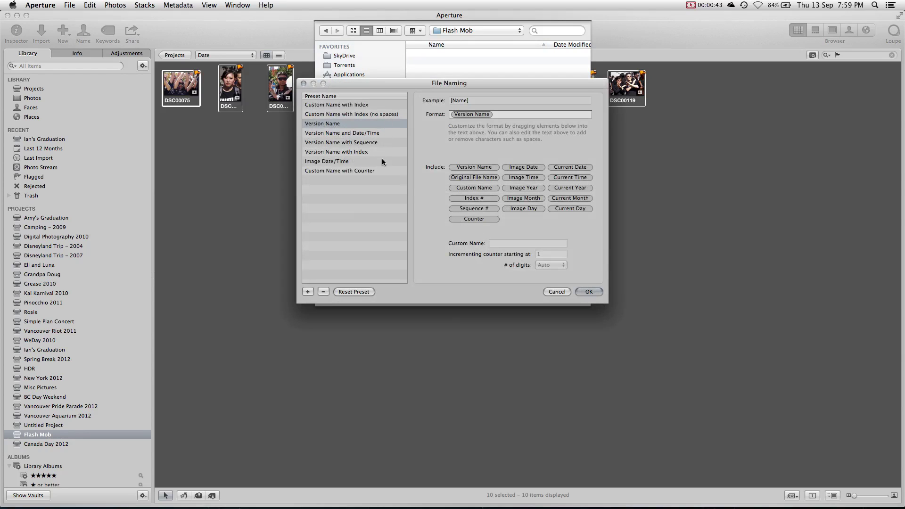
pyautogui.click(382, 170)
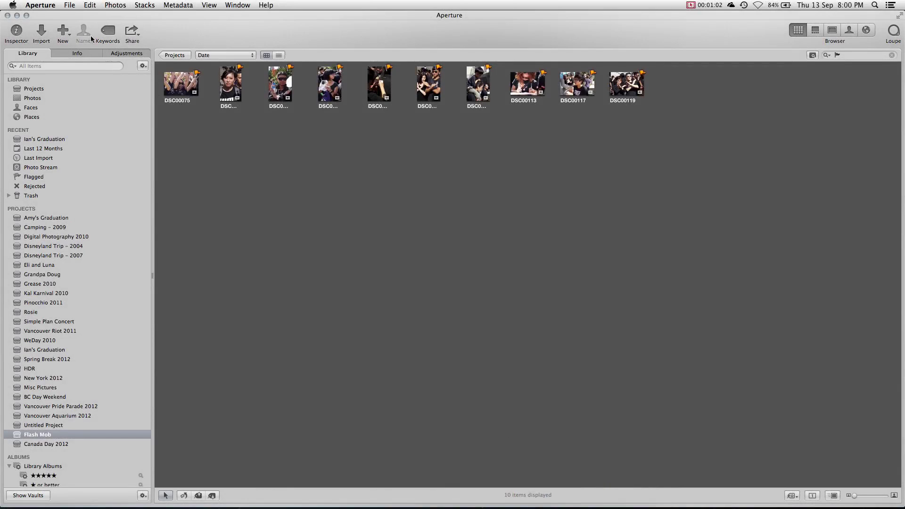
# - Set Adobe Photoshop CS6.app as the external photo editor in Preferences, then close Preferences
pyautogui.click(48, 6)
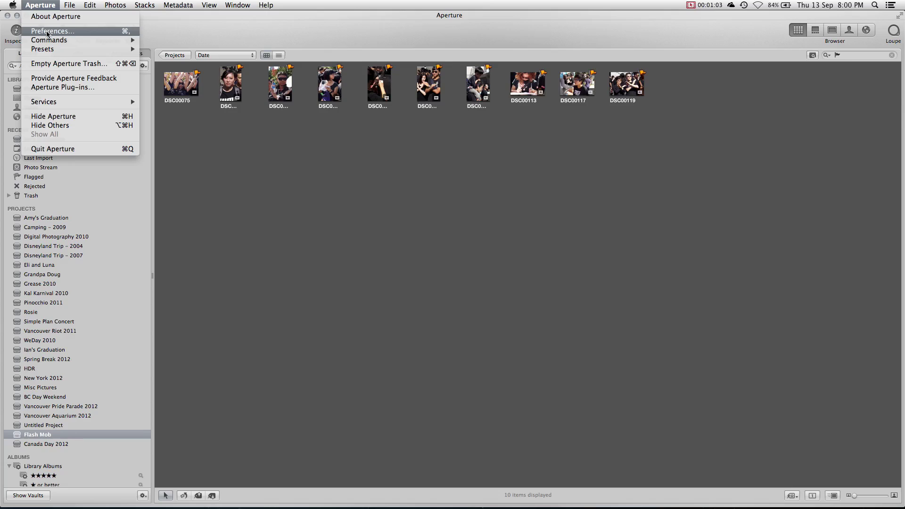
pyautogui.click(47, 33)
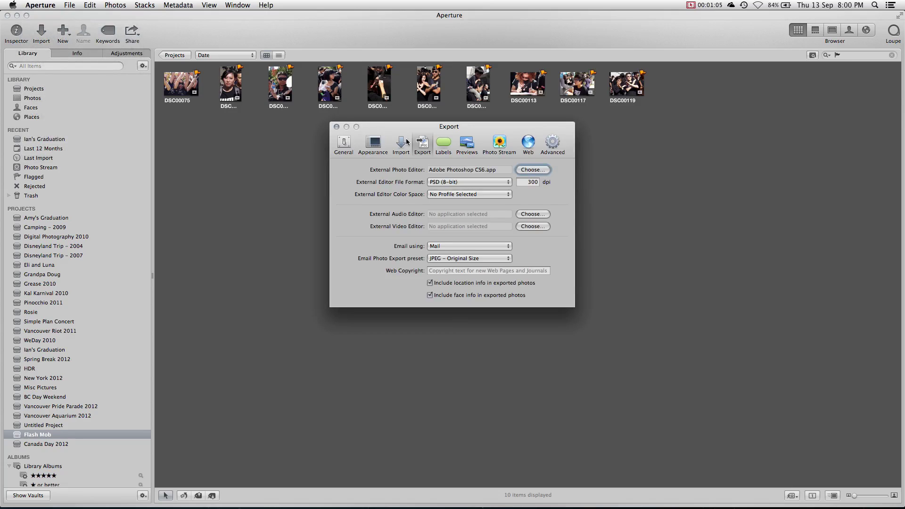
pyautogui.click(527, 170)
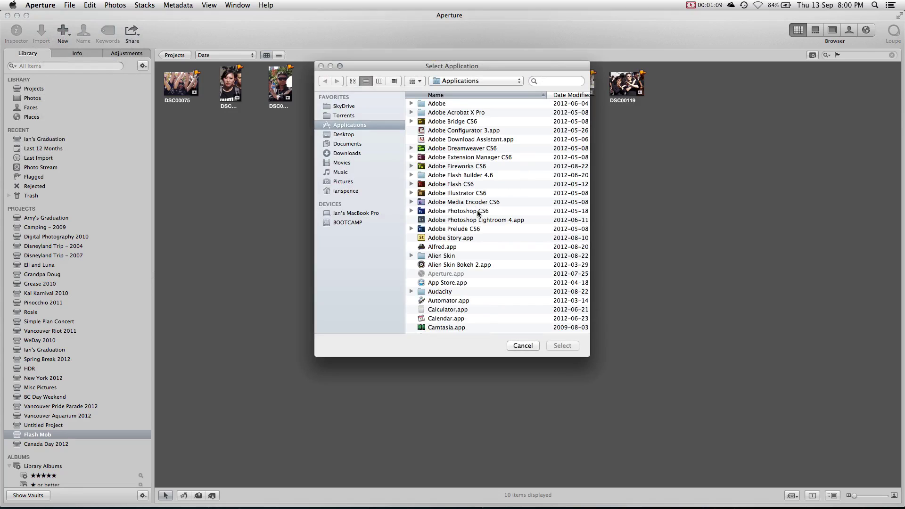
pyautogui.doubleClick(478, 211)
pyautogui.doubleClick(427, 105)
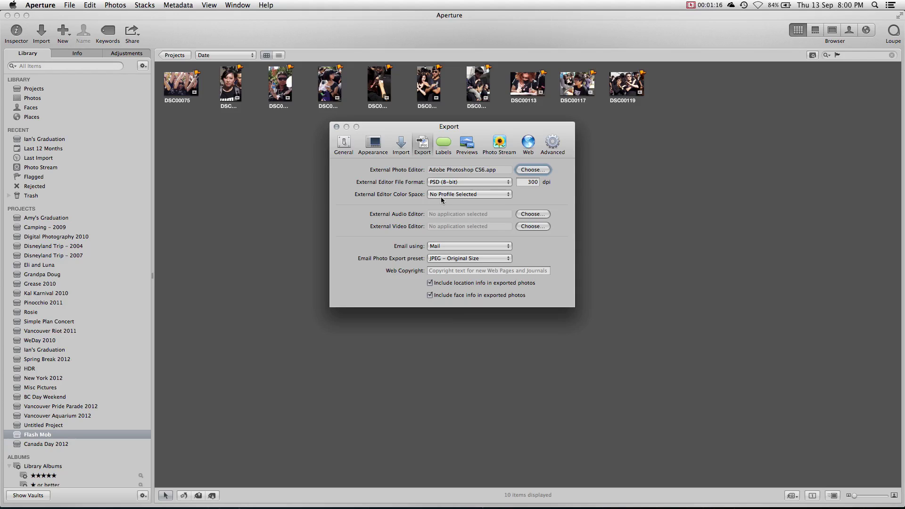
pyautogui.click(336, 127)
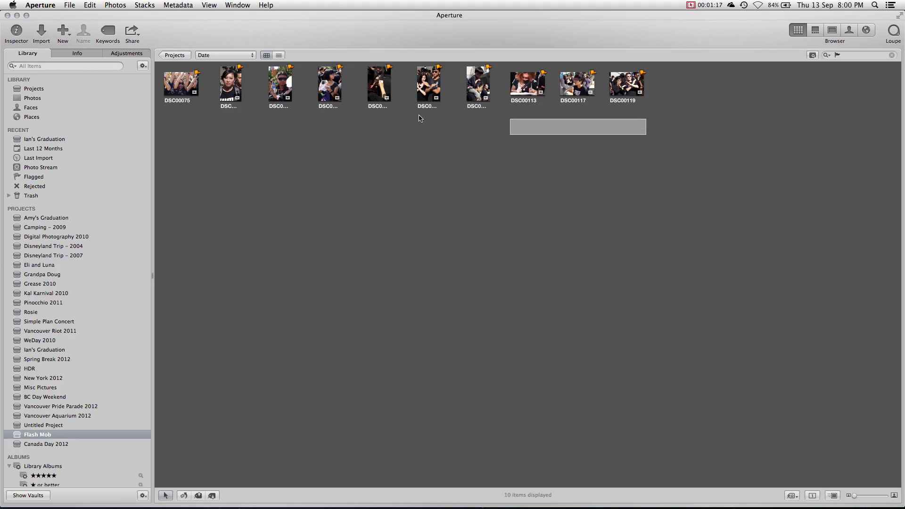
pyautogui.moveTo(421, 119); pyautogui.dragTo(162, 66)
pyautogui.rightClick(176, 86)
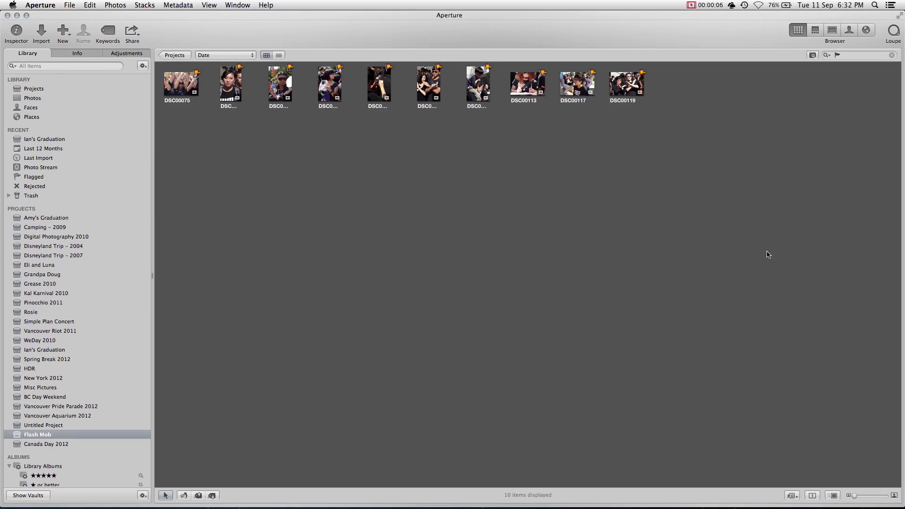
# - Create a medium Stock Book titled 'Flash Mob' containing all ten selected photos
pyautogui.moveTo(768, 253); pyautogui.dragTo(179, 87)
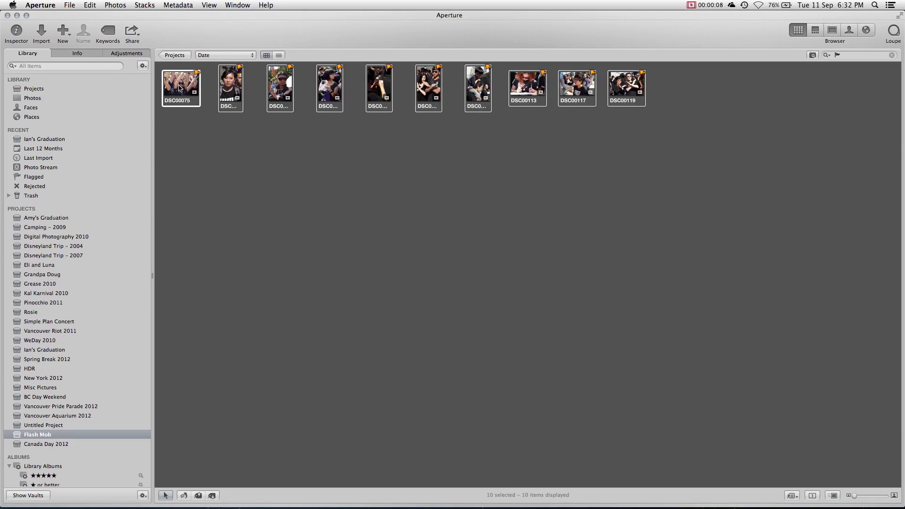
pyautogui.click(63, 30)
pyautogui.click(72, 111)
pyautogui.write('F')
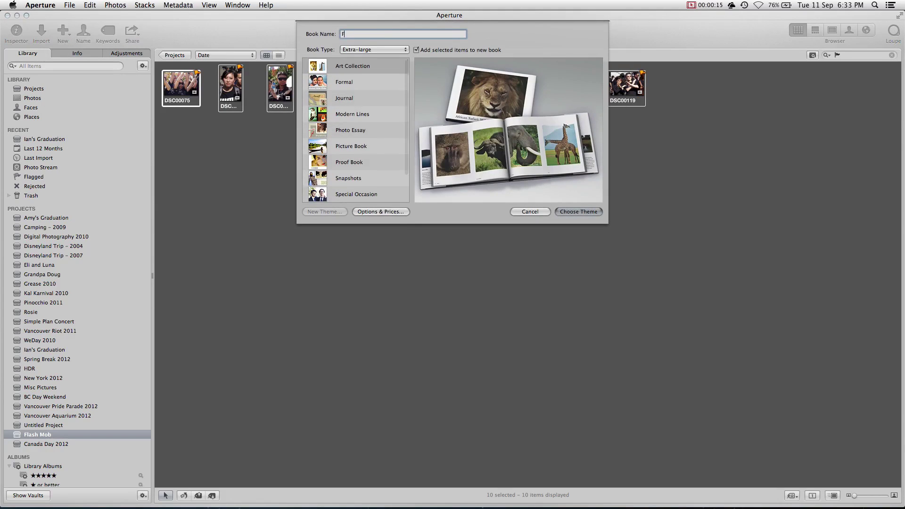
pyautogui.write('lash Mob')
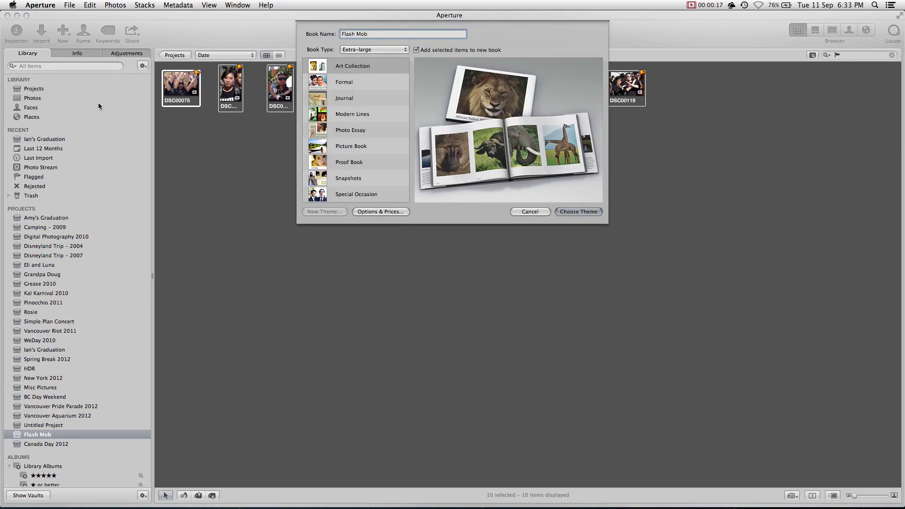
pyautogui.click(354, 52)
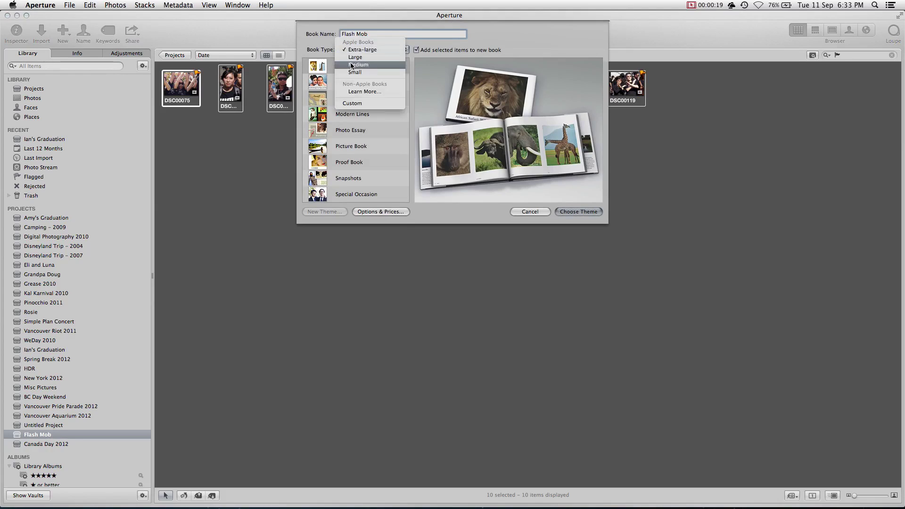
pyautogui.click(353, 66)
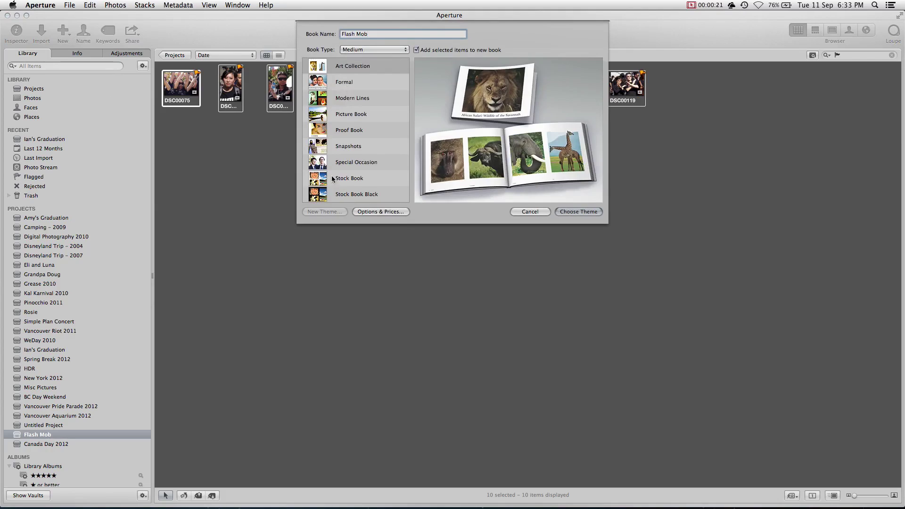
pyautogui.click(333, 178)
pyautogui.click(563, 213)
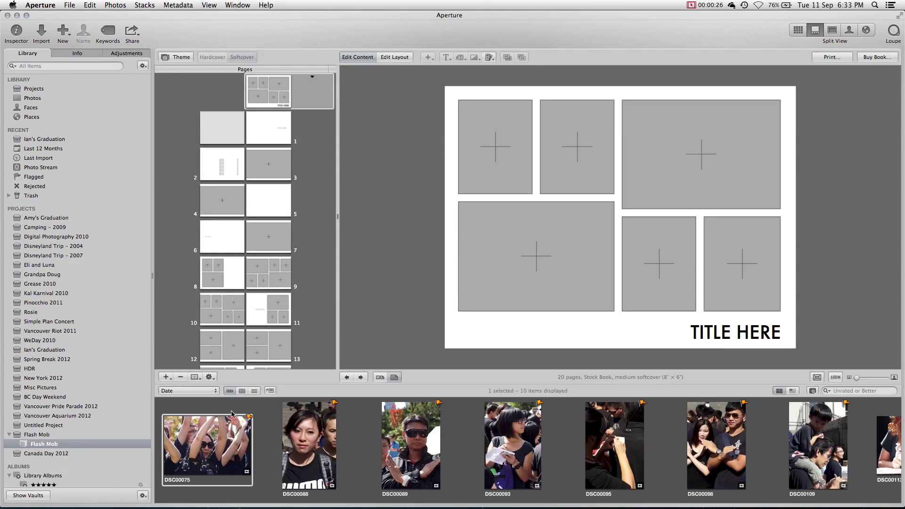
# - Fill the cover's photo frames with Flash Mob photos, with DSC00113 in the top-right frame
pyautogui.moveTo(311, 446); pyautogui.dragTo(646, 302)
pyautogui.moveTo(411, 446); pyautogui.dragTo(743, 264)
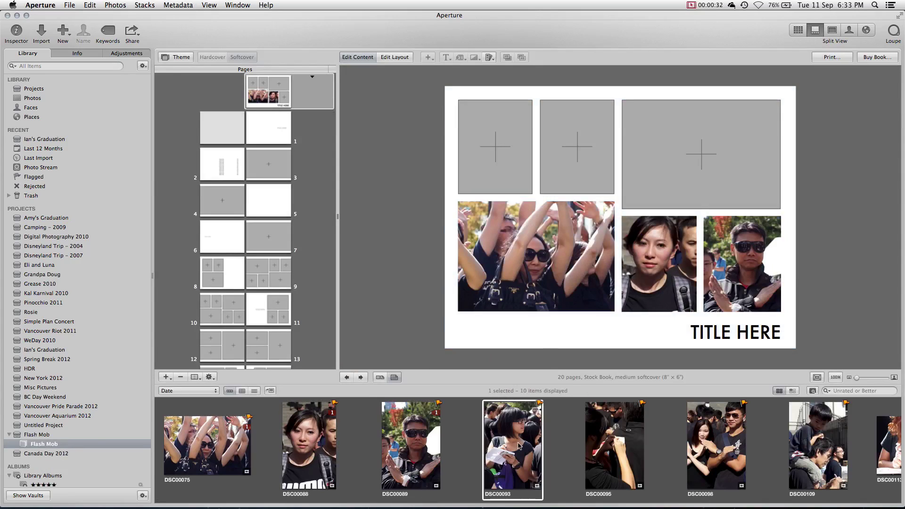
pyautogui.moveTo(513, 446); pyautogui.dragTo(578, 146)
pyautogui.moveTo(614, 445); pyautogui.dragTo(496, 147)
pyautogui.moveTo(890, 446); pyautogui.dragTo(708, 340)
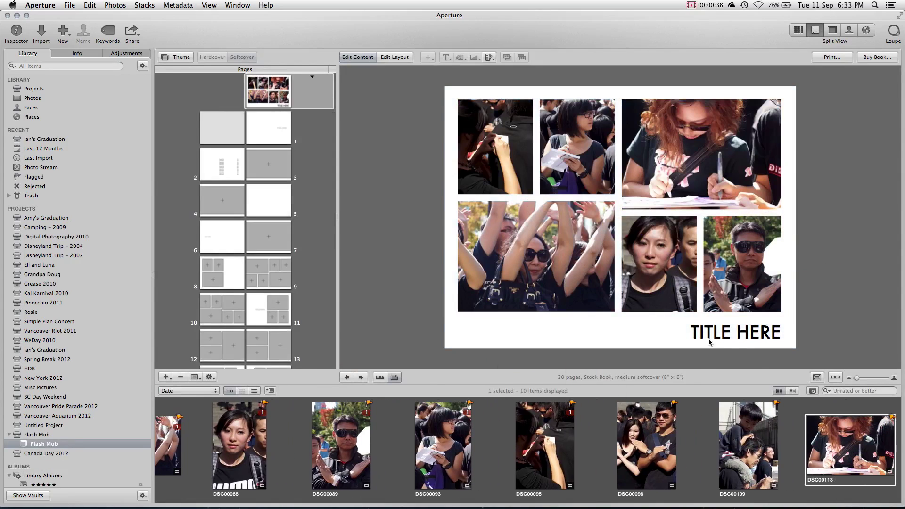
# - Title the cover 'Vancouver Flash Mob' and browse book pages 3 and 5
pyautogui.doubleClick(735, 332)
pyautogui.write('Vancouver Flash Mob')
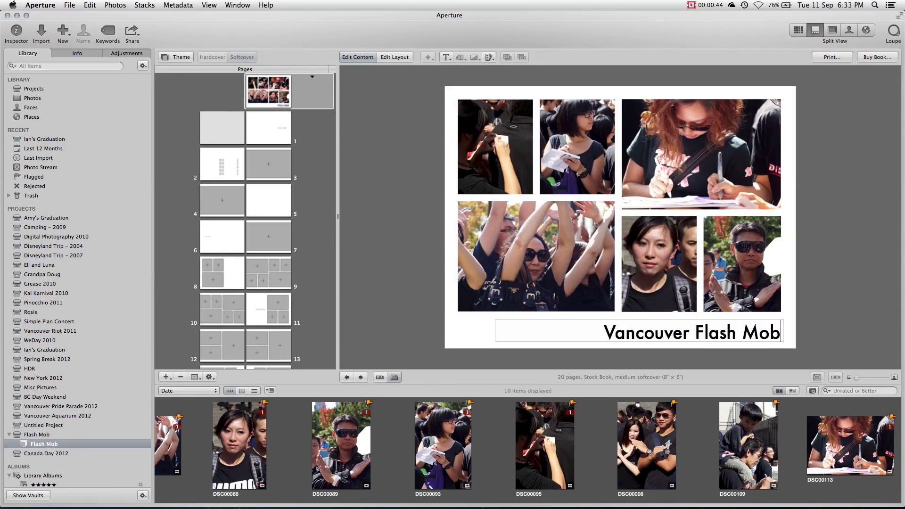
pyautogui.click(803, 283)
pyautogui.click(268, 165)
pyautogui.click(253, 199)
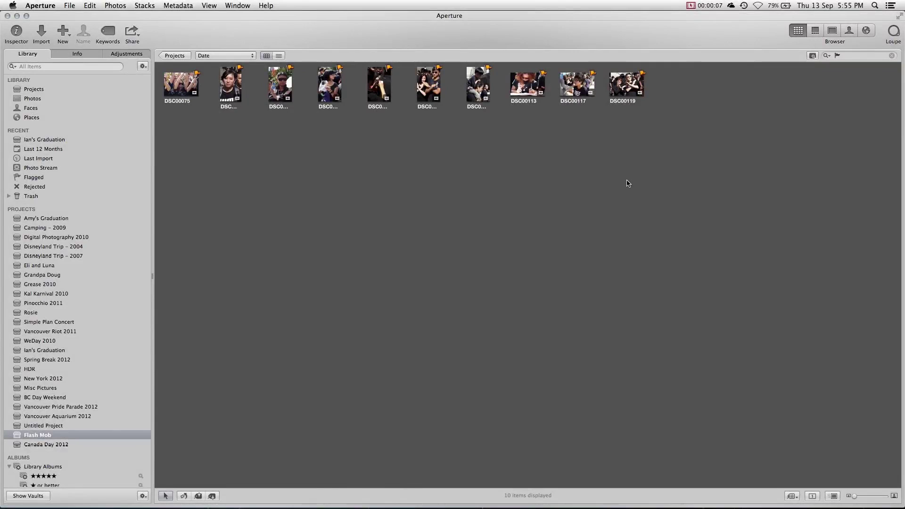
# - Create a 'Flash Mob' web page from all ten photos using the Stock Black theme
pyautogui.moveTo(627, 183); pyautogui.dragTo(160, 89)
pyautogui.click(70, 32)
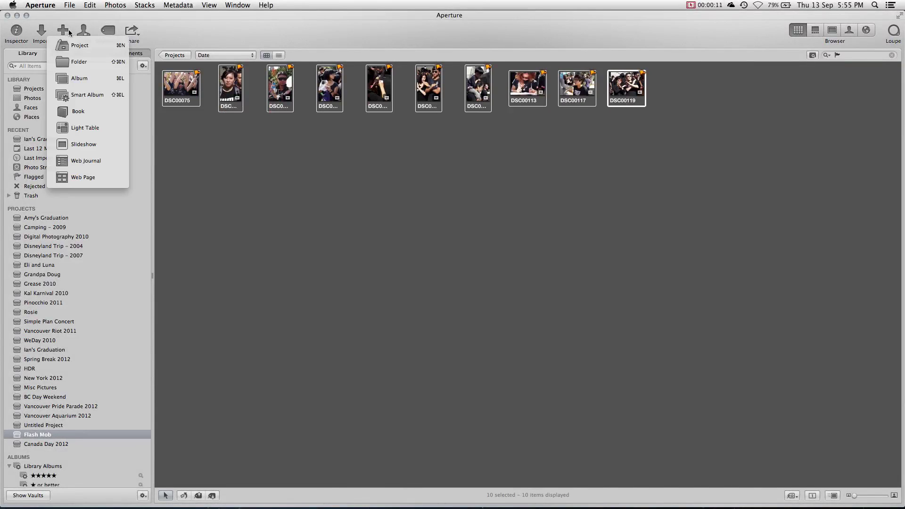
pyautogui.click(82, 178)
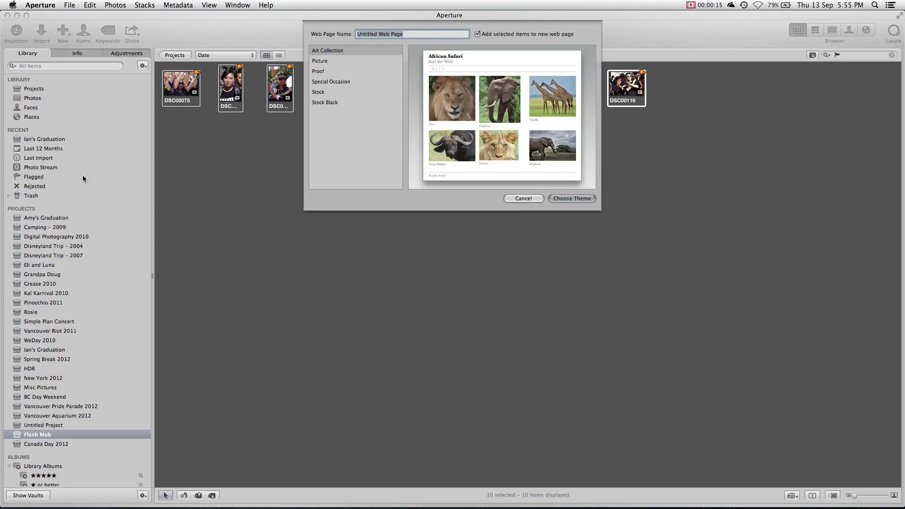
pyautogui.write('Flash Mob')
pyautogui.click(336, 102)
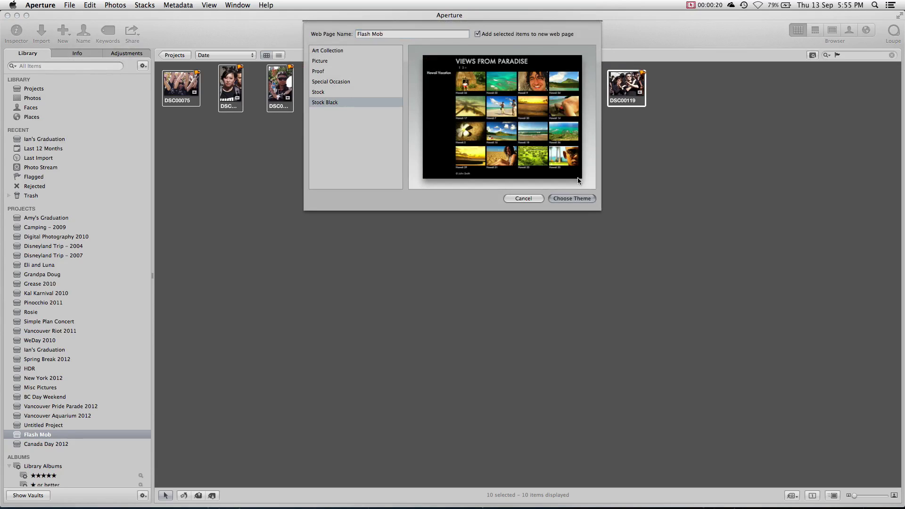
pyautogui.click(550, 197)
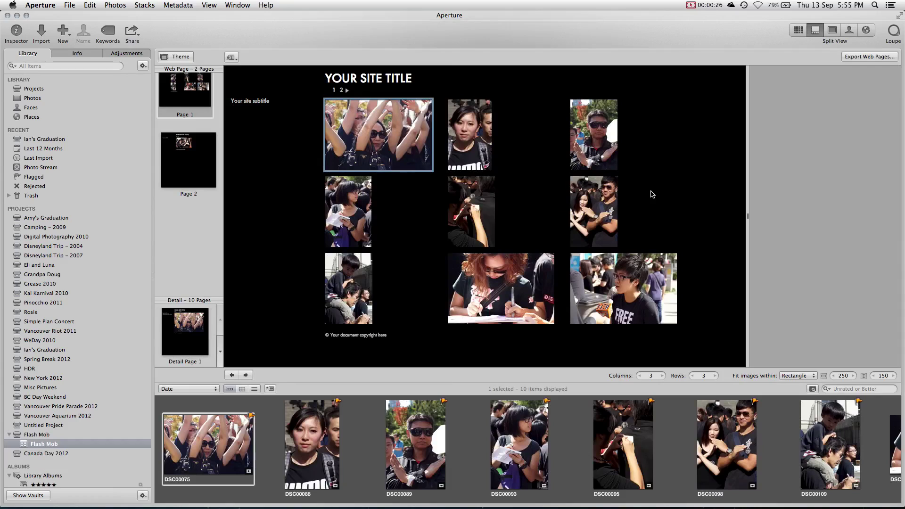
# - Replace the web page's site title with 'Flash Mob'
pyautogui.click(388, 84)
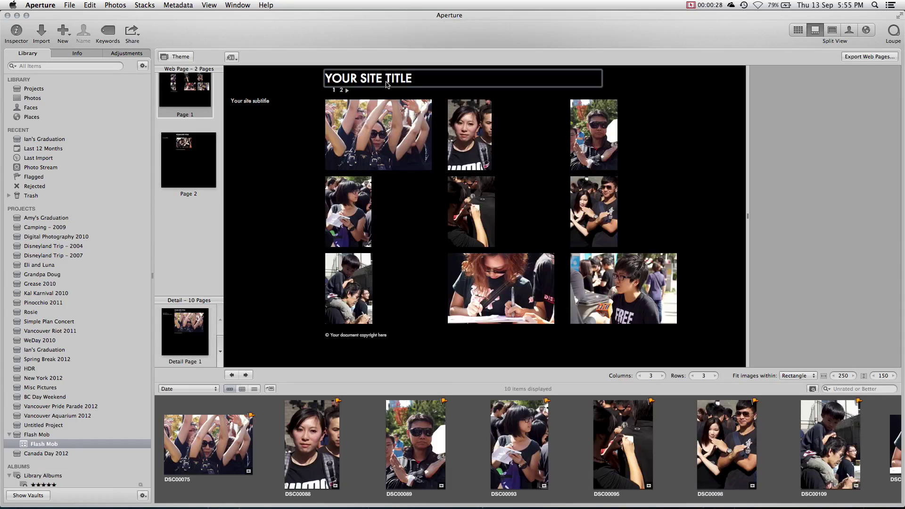
pyautogui.press('super+a')
pyautogui.write('Flash Mob')
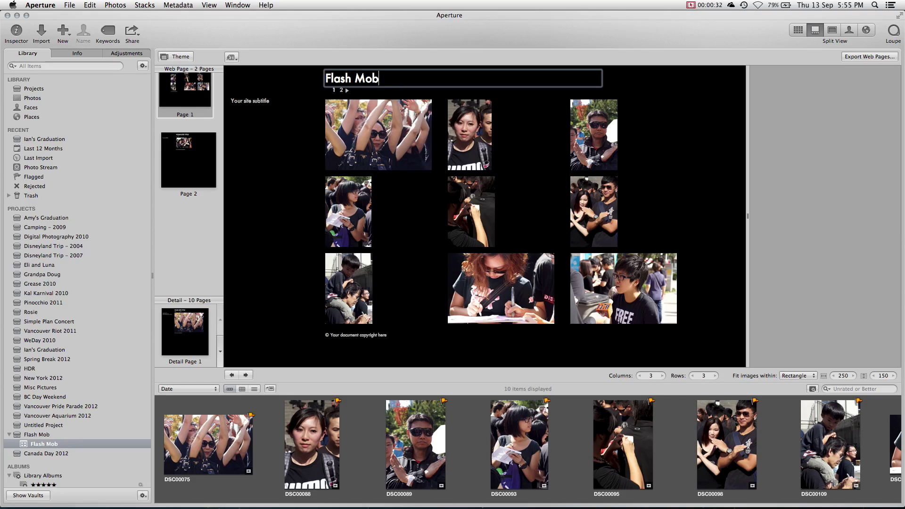
pyautogui.click(270, 121)
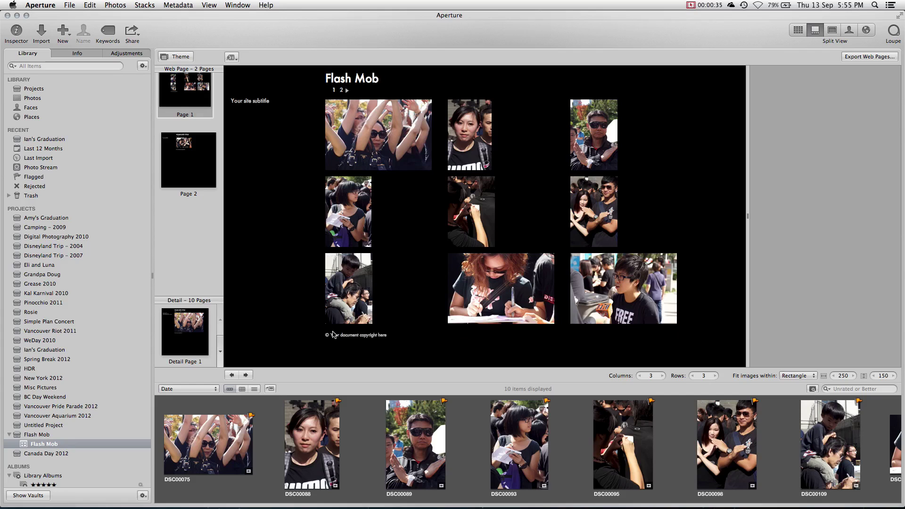
# - Move DSC00113 to the top-middle slot and lay the grid out in four columns
pyautogui.moveTo(349, 292); pyautogui.dragTo(432, 223)
pyautogui.moveTo(489, 257); pyautogui.dragTo(437, 147)
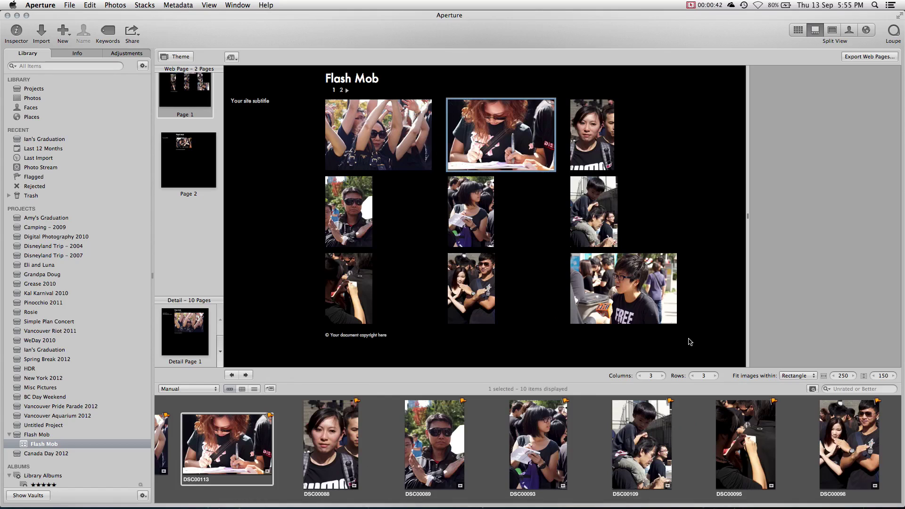
pyautogui.click(663, 375)
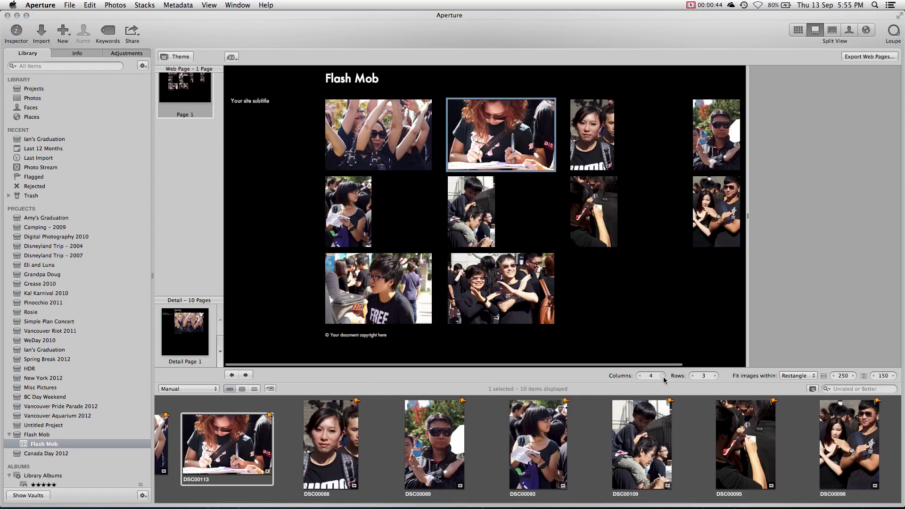
pyautogui.click(715, 376)
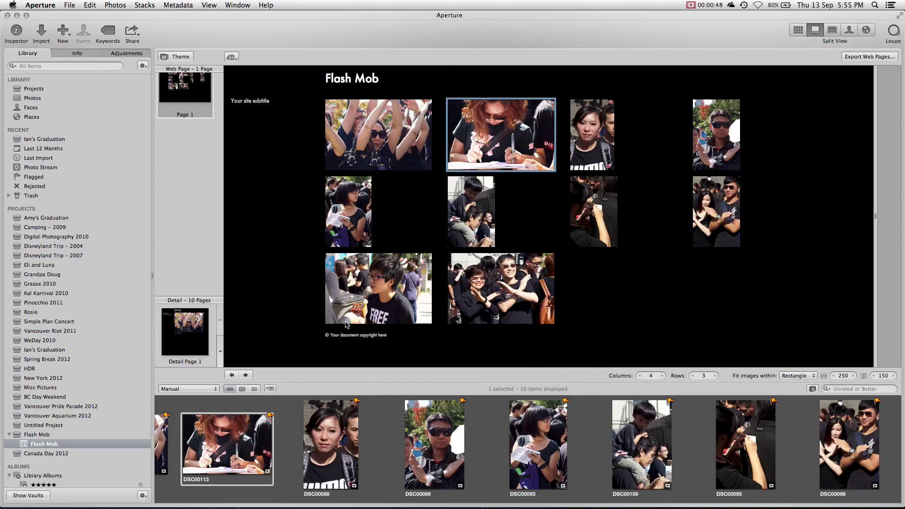
# - Export the Flash Mob web gallery as HTML web pages
pyautogui.click(878, 57)
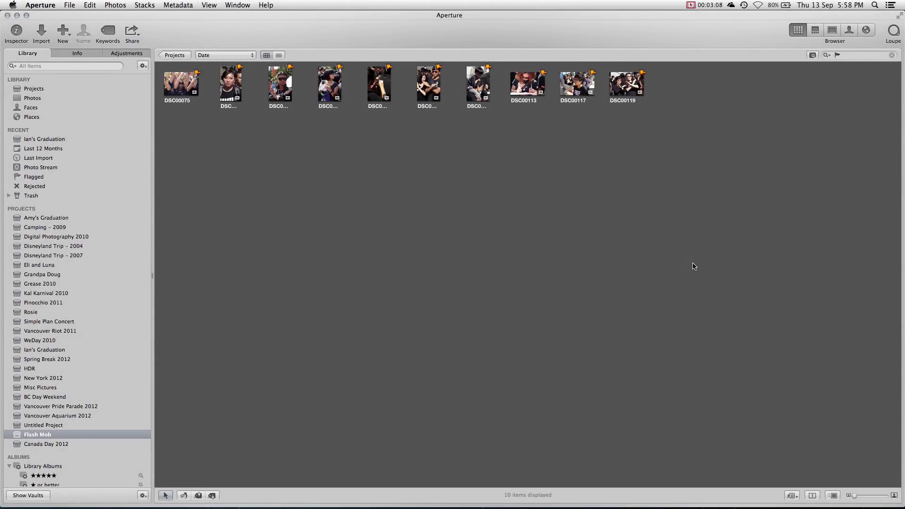
# - Create a 'Vancouver Flash Mob' slideshow from all ten photos with the Ken Burns theme
pyautogui.moveTo(694, 267); pyautogui.dragTo(188, 79)
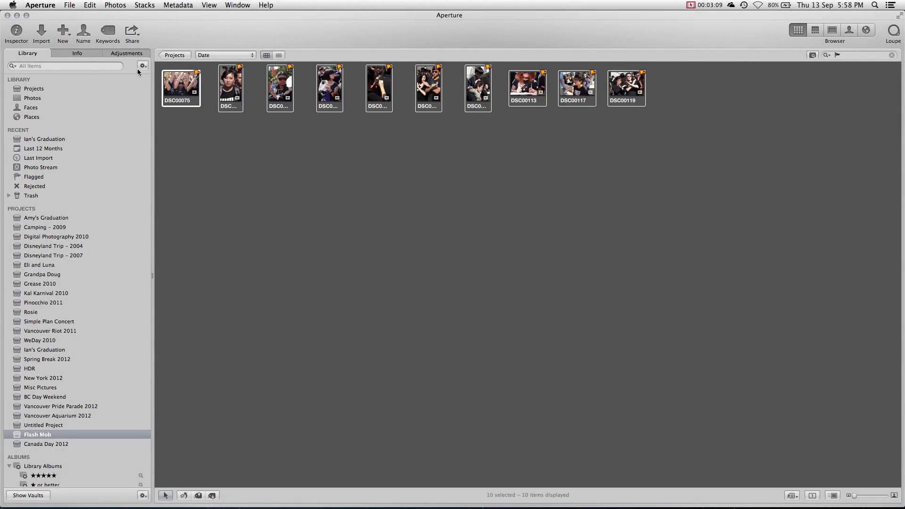
pyautogui.click(66, 32)
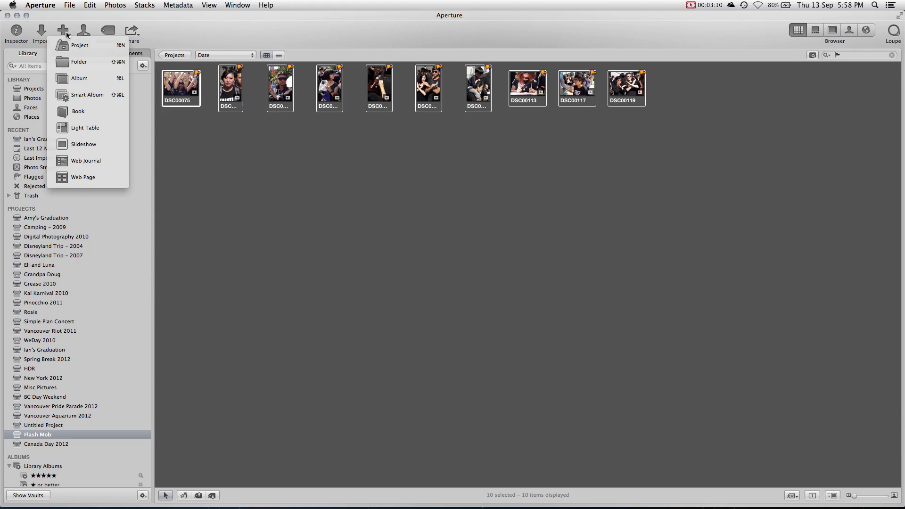
pyautogui.click(105, 145)
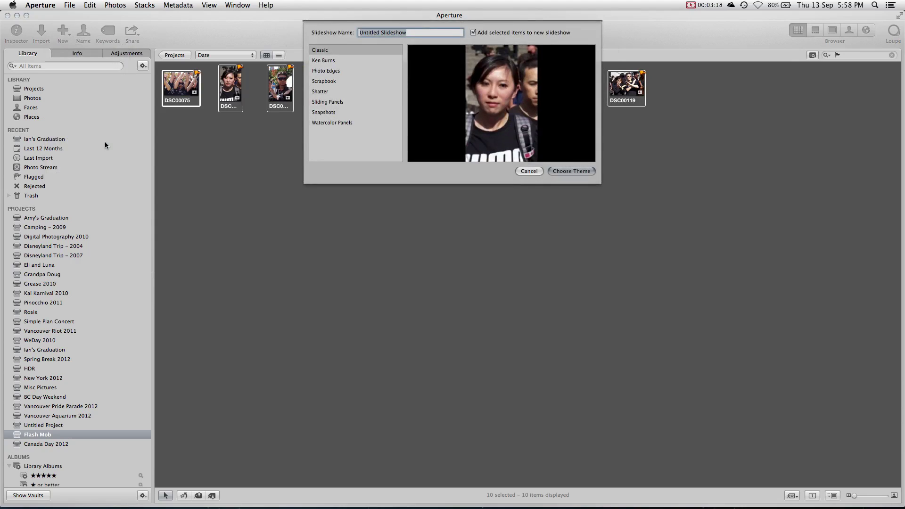
pyautogui.write('Vancouver')
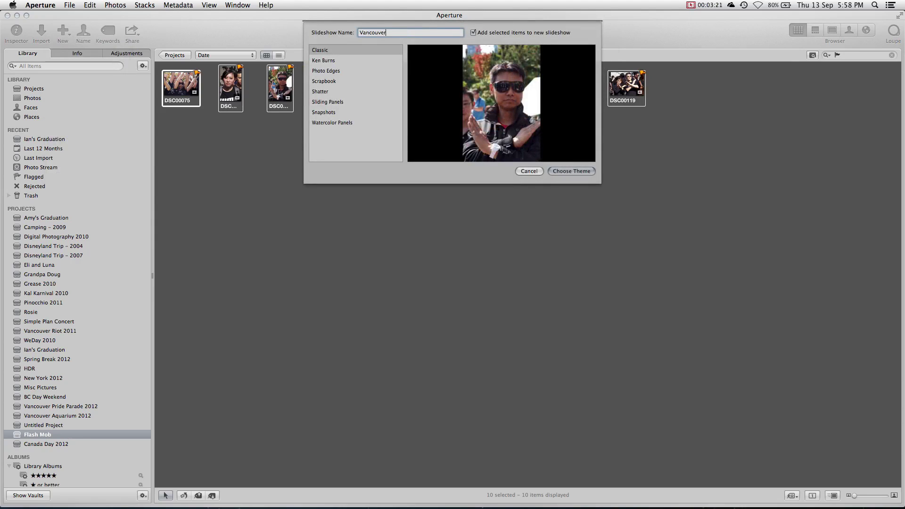
pyautogui.write(' Flash Mob')
pyautogui.click(326, 60)
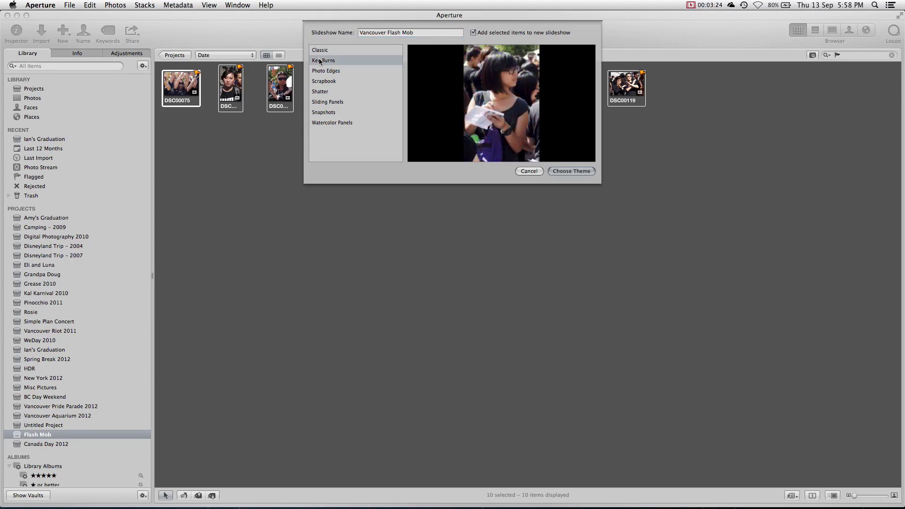
pyautogui.click(572, 171)
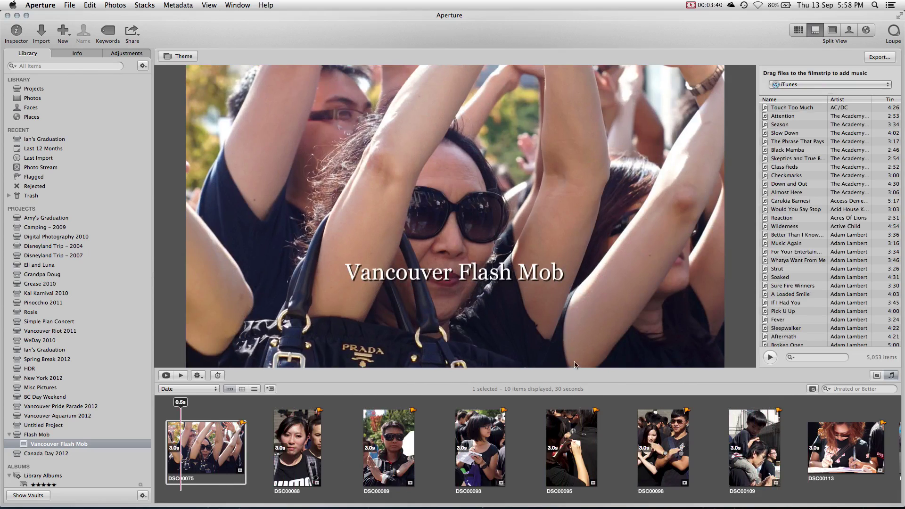
# - Find Pretty Lights in the iTunes library and add B-Rock as the slideshow soundtrack
pyautogui.click(827, 360)
pyautogui.write('Pretty Lights')
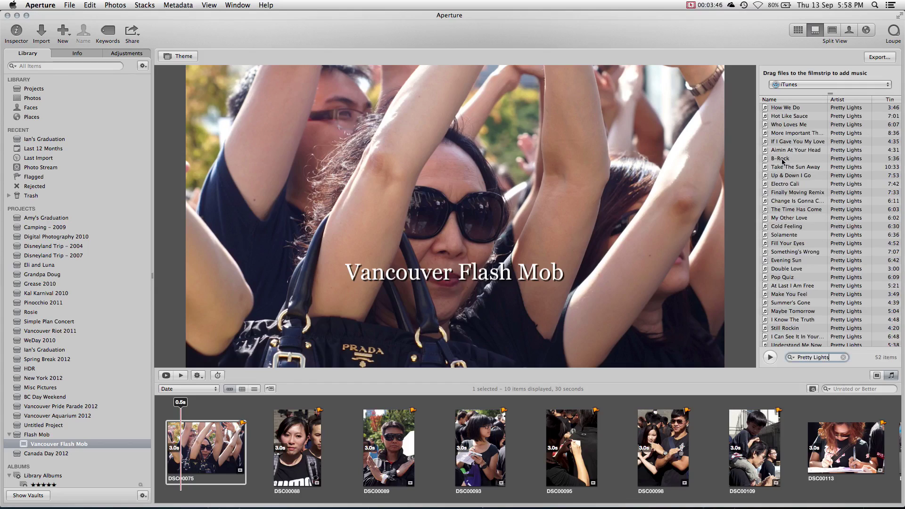
pyautogui.moveTo(780, 158); pyautogui.dragTo(213, 415)
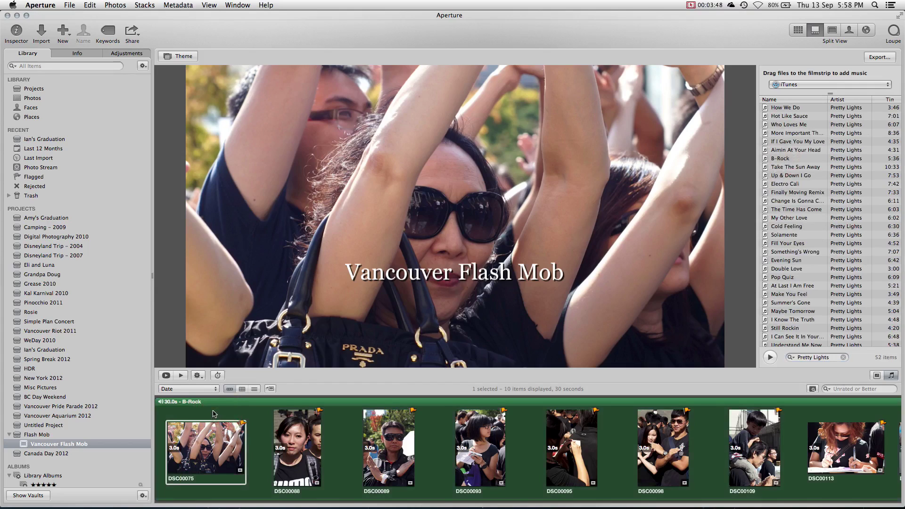
# - Preview the slideshow with music, then sort the slides by orientation
pyautogui.press('space')
pyautogui.click(276, 439)
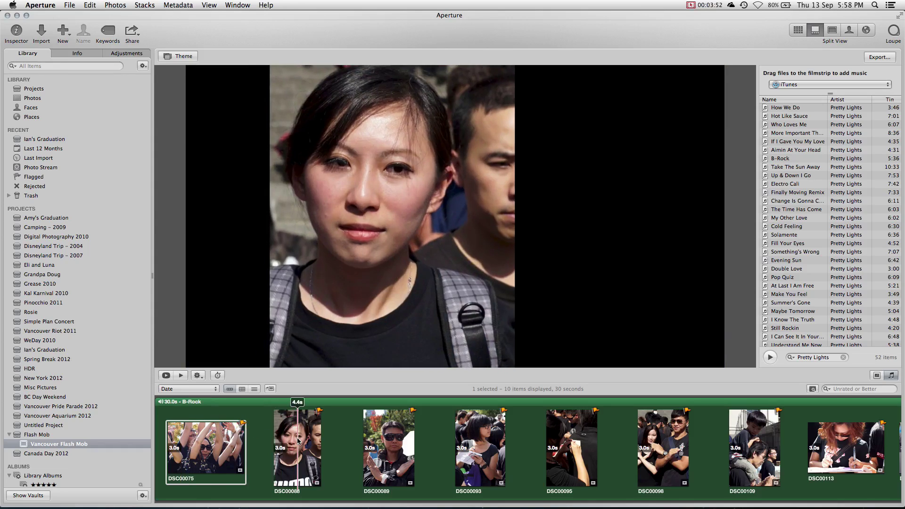
pyautogui.moveTo(298, 441); pyautogui.dragTo(296, 440)
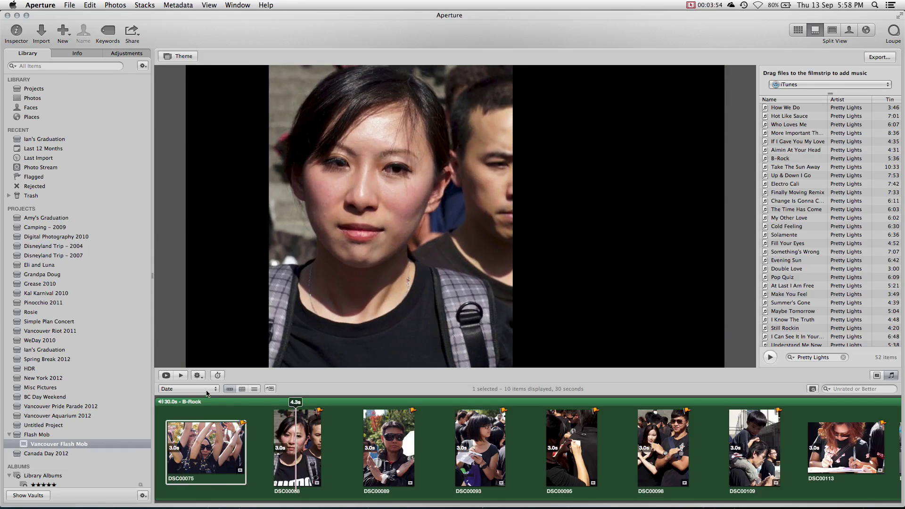
pyautogui.click(207, 394)
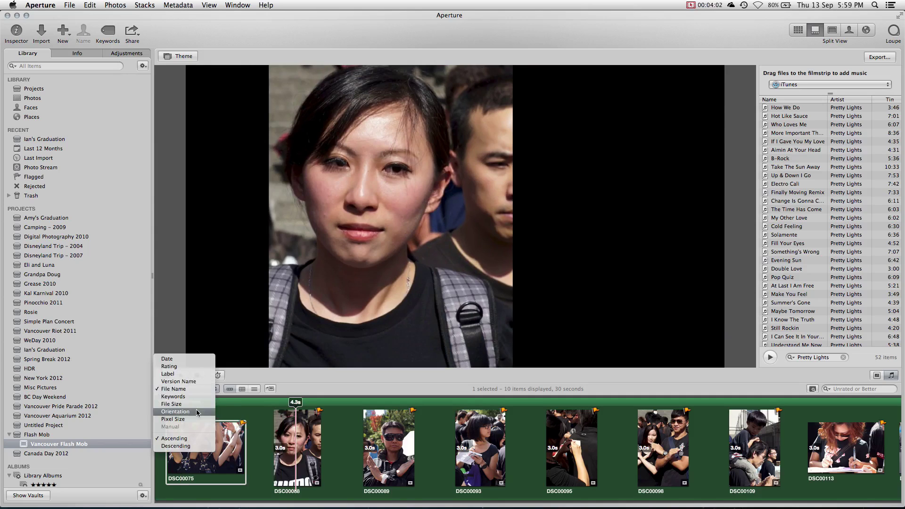
pyautogui.click(196, 411)
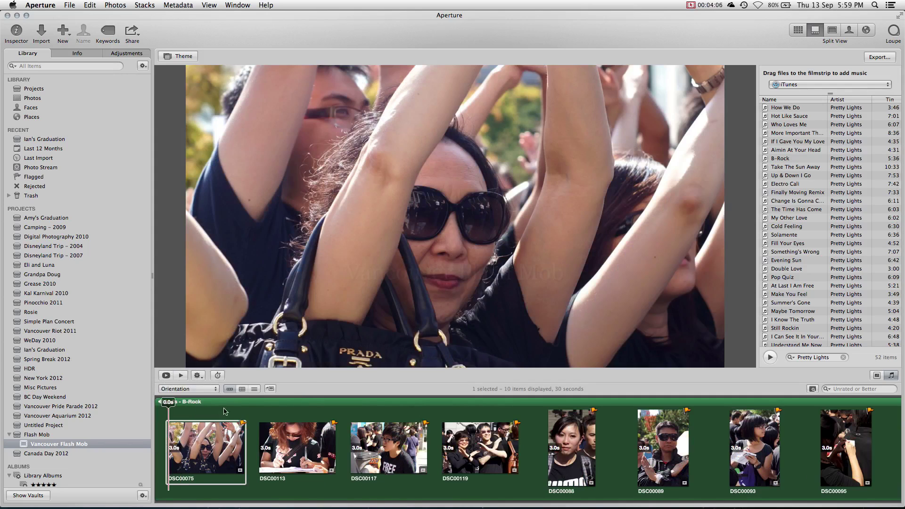
# - Choose the HD 1080p (1920 × 1080) preset for the slideshow export
pyautogui.click(894, 57)
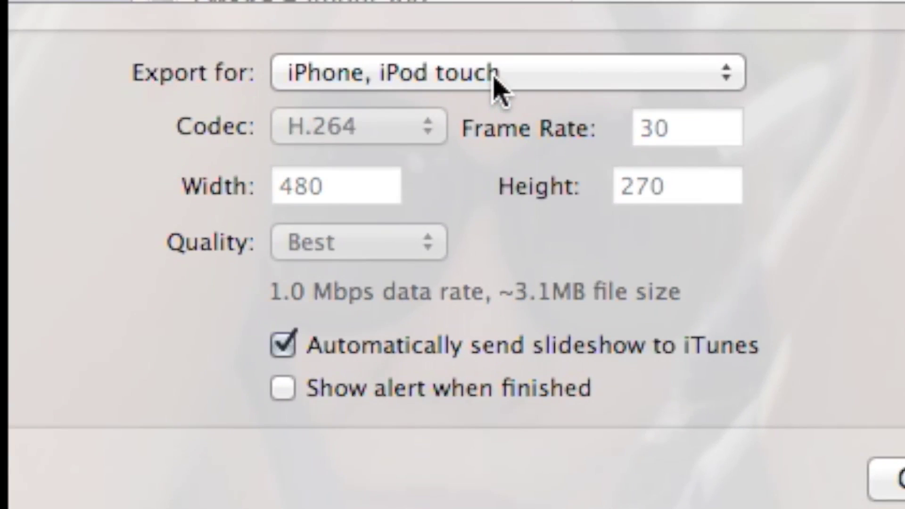
pyautogui.click(497, 85)
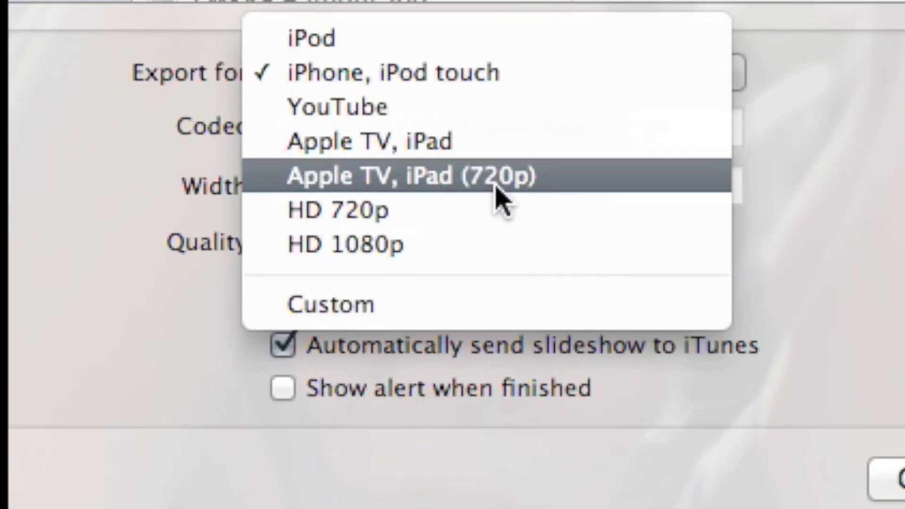
pyautogui.click(490, 251)
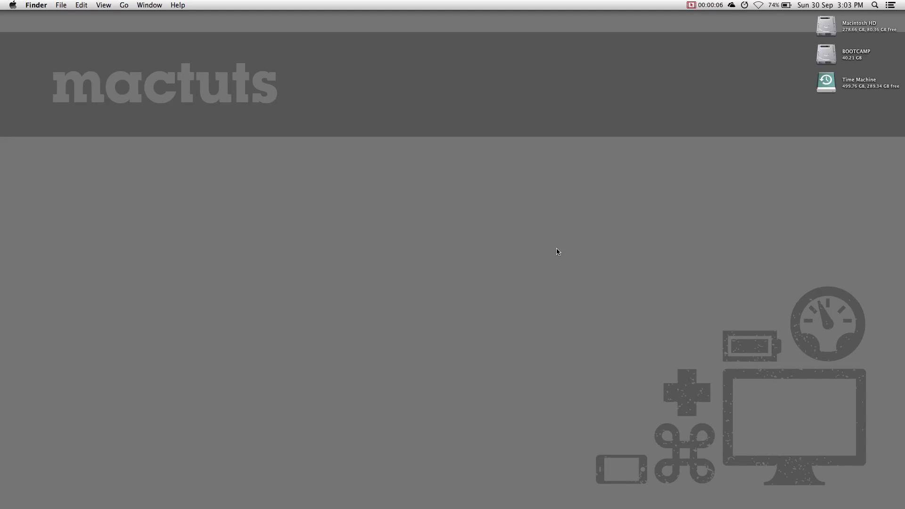
# - Stop the in-progress Time Machine backup and eject the Time Machine disk
pyautogui.click(744, 5)
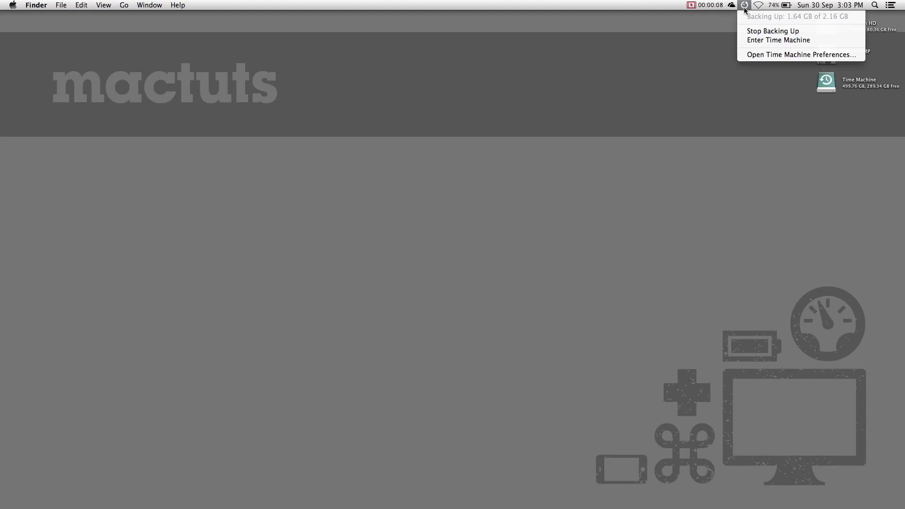
pyautogui.click(745, 31)
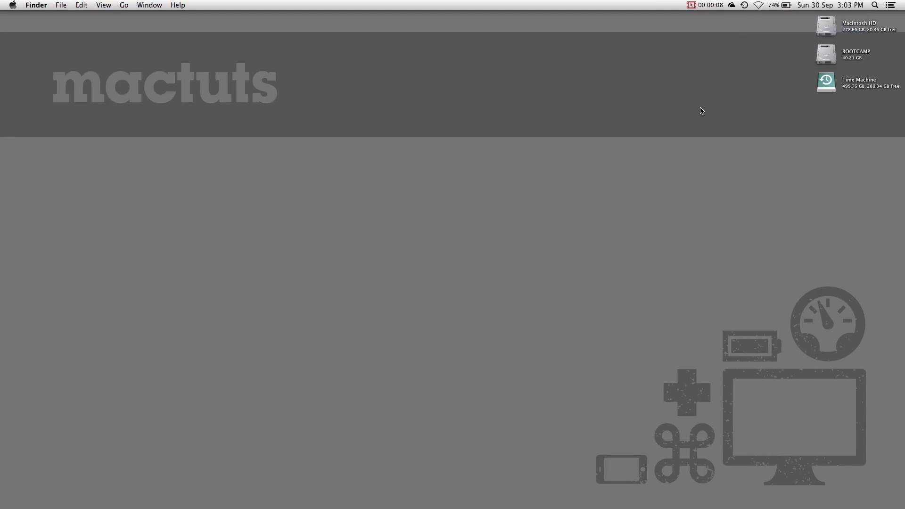
pyautogui.rightClick(821, 89)
pyautogui.click(750, 115)
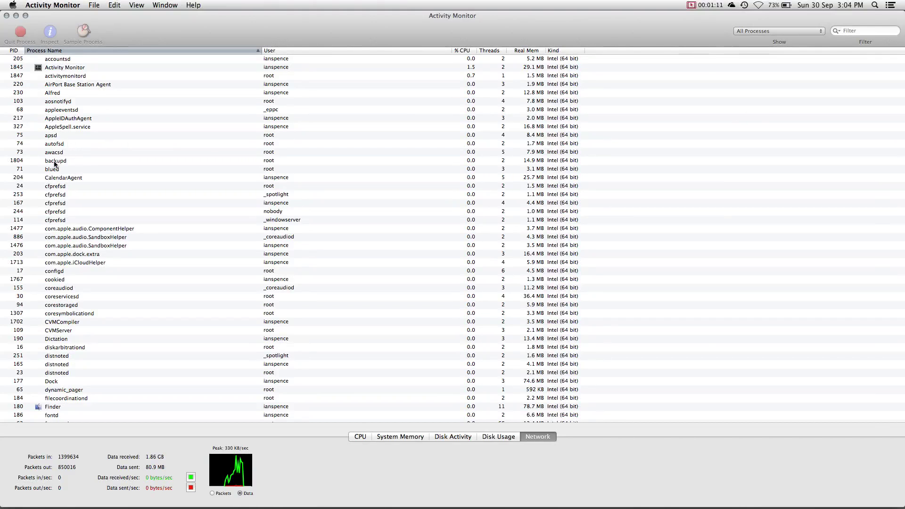
# - Quit the backupd process, then quit Activity Monitor
pyautogui.click(57, 161)
pyautogui.click(26, 32)
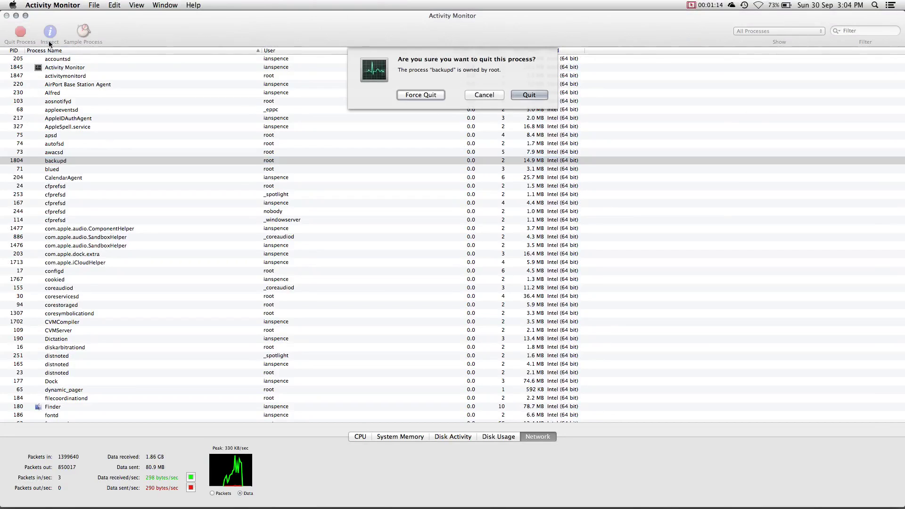
pyautogui.click(529, 95)
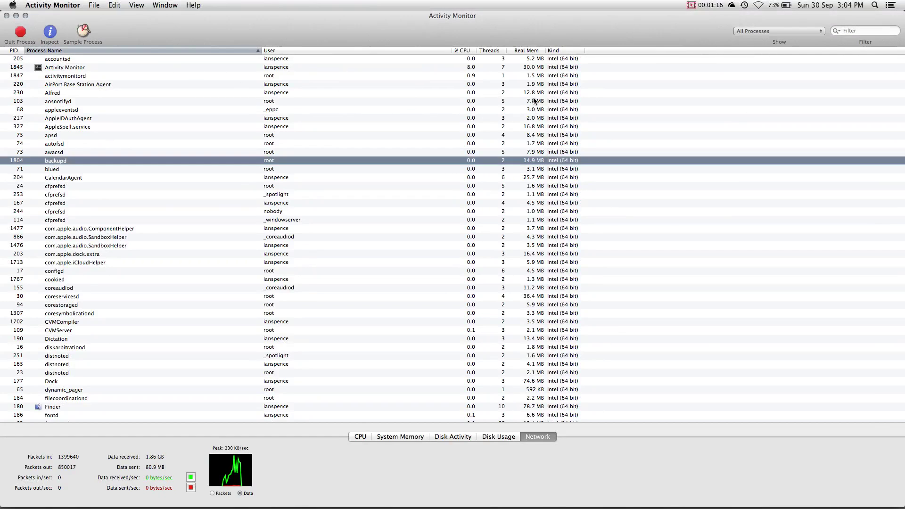
pyautogui.click(45, 5)
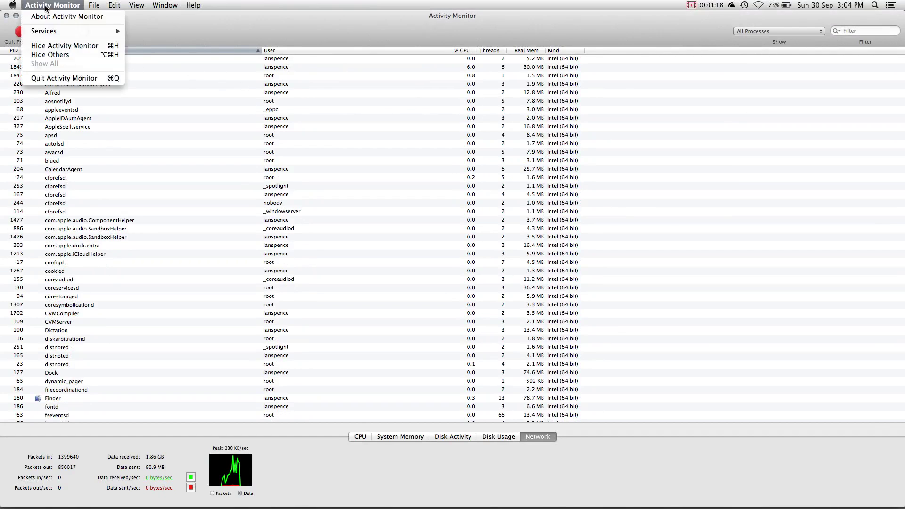
pyautogui.click(59, 83)
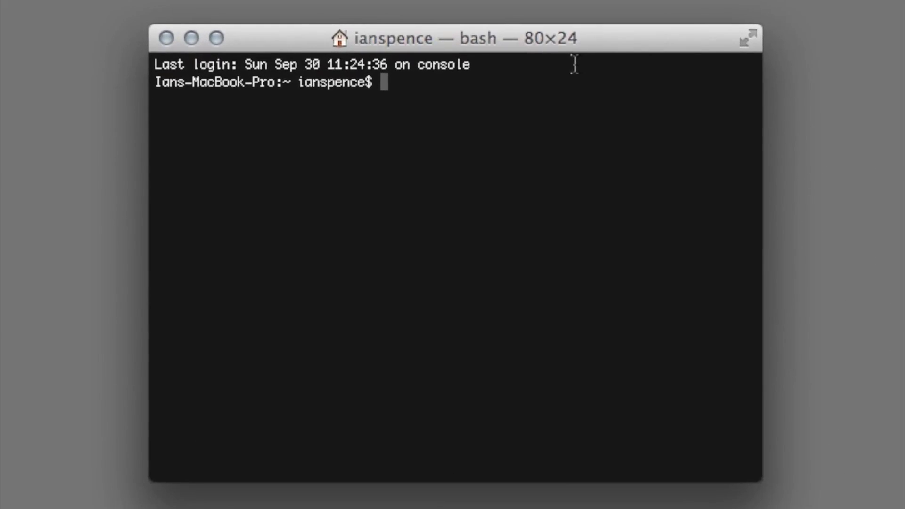
# - Set com.apple.backupd-auto StartInterval to 10800 via sudo defaults write, entering the administrator password
pyautogui.write('sudo defaults write /Sy')
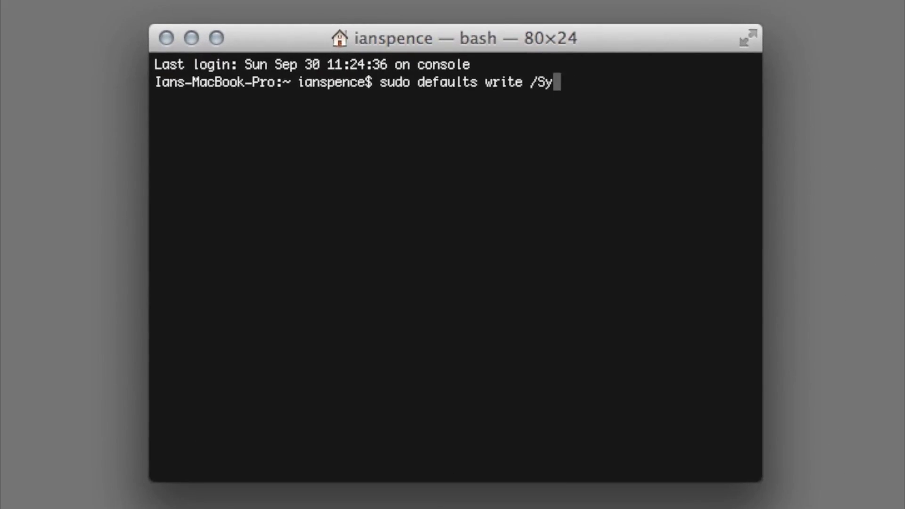
pyautogui.write('stem/Library/LaunchDaemons/com.apple.backupd-auto StartInterval -int 10800')
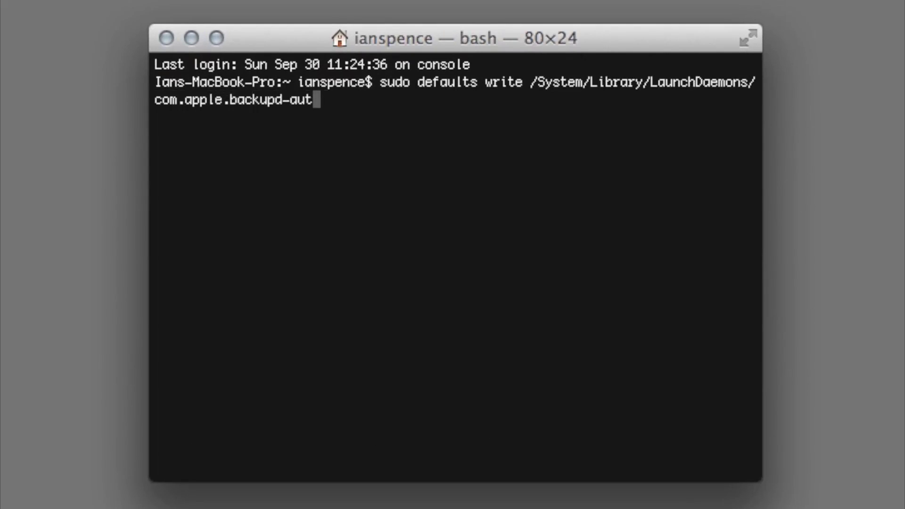
pyautogui.press('Return')
pyautogui.press('Return')
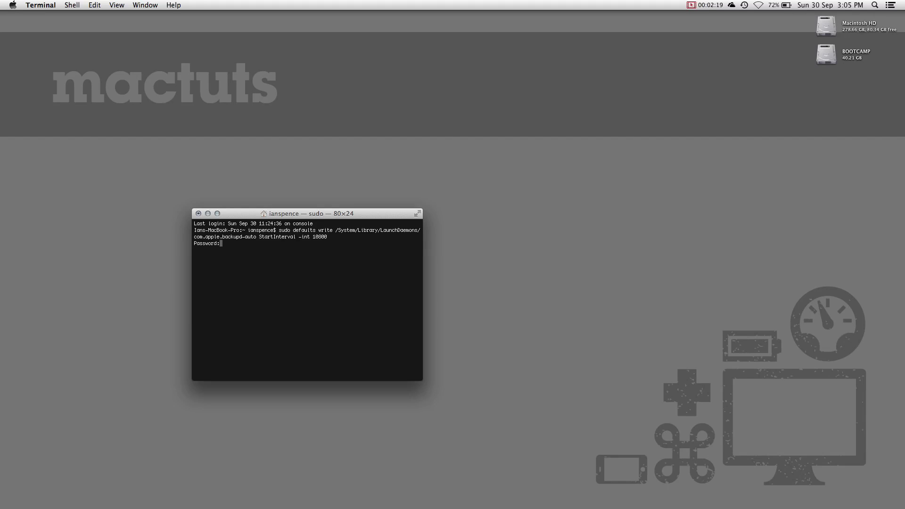
pyautogui.press('Return')
pyautogui.press('super+q')
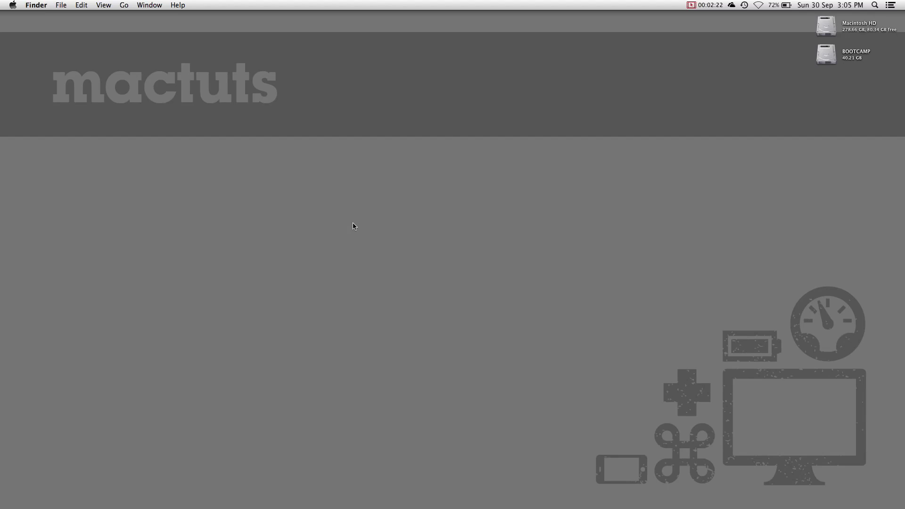